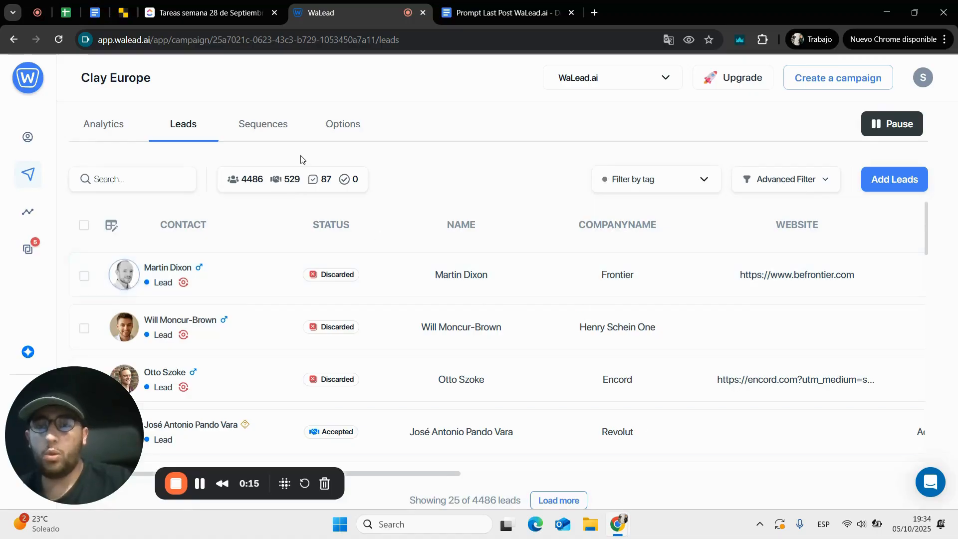
Step: Look through the Clay Europe campaign's leads and its sequence steps, down to the Step 3 message variants
{"action": "scroll", "coordinate": [307, 331], "scroll_direction": "down", "scroll_amount": 5}
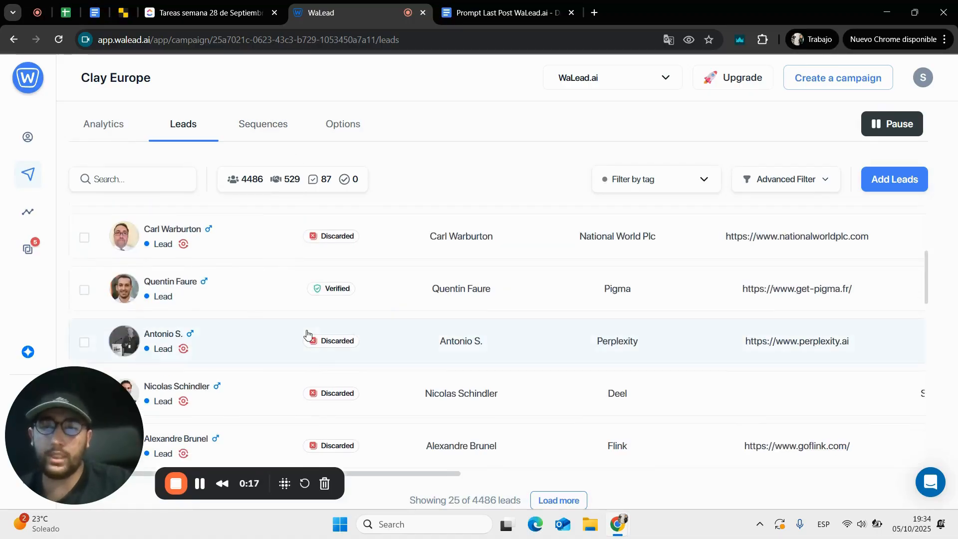
{"action": "scroll", "coordinate": [308, 332], "scroll_direction": "up", "scroll_amount": 5}
{"action": "left_click", "coordinate": [266, 131]}
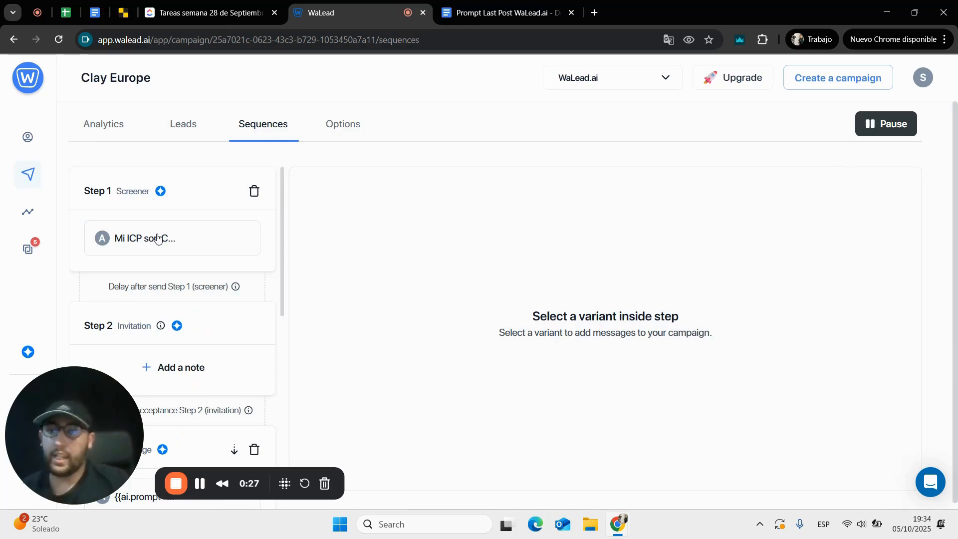
{"action": "scroll", "coordinate": [175, 281], "scroll_direction": "down", "scroll_amount": 3}
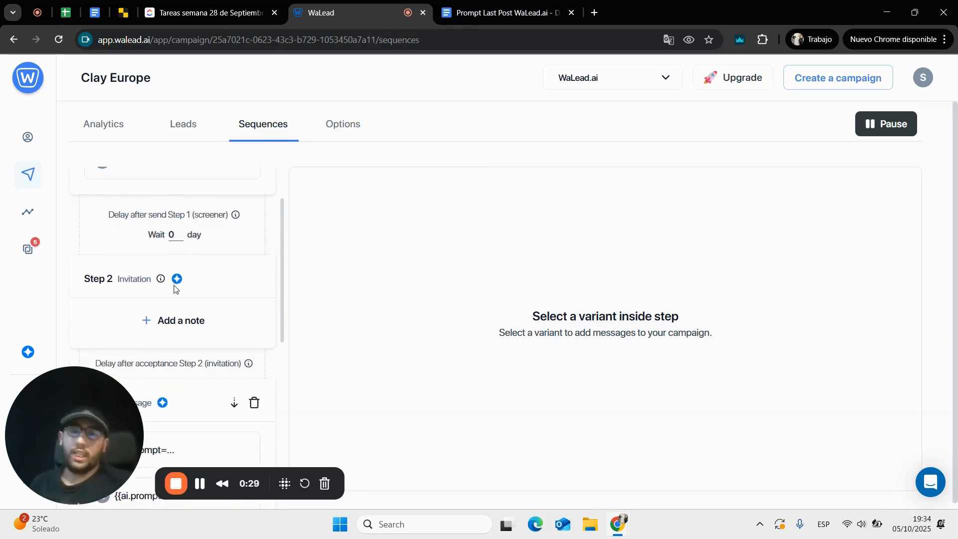
{"action": "scroll", "coordinate": [174, 288], "scroll_direction": "down", "scroll_amount": 1}
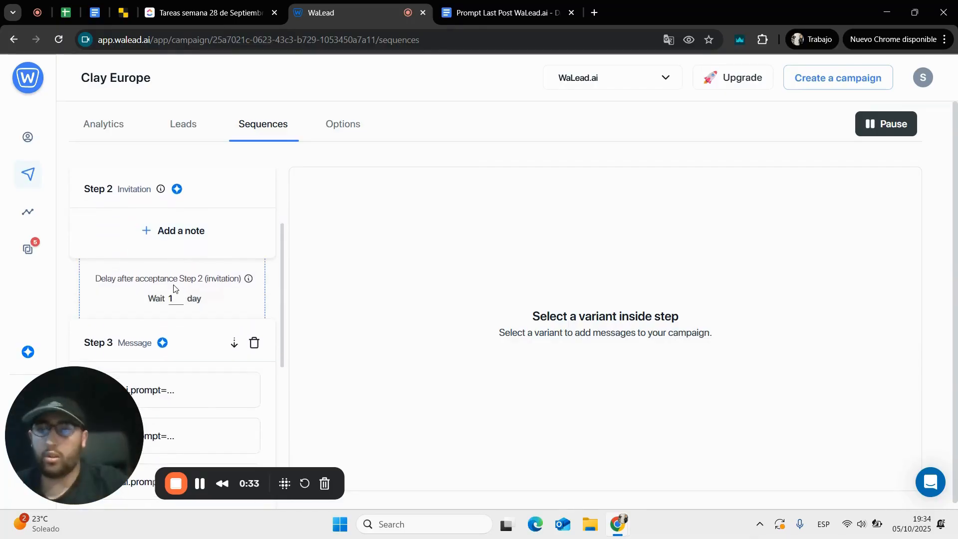
{"action": "scroll", "coordinate": [173, 289], "scroll_direction": "down", "scroll_amount": 2}
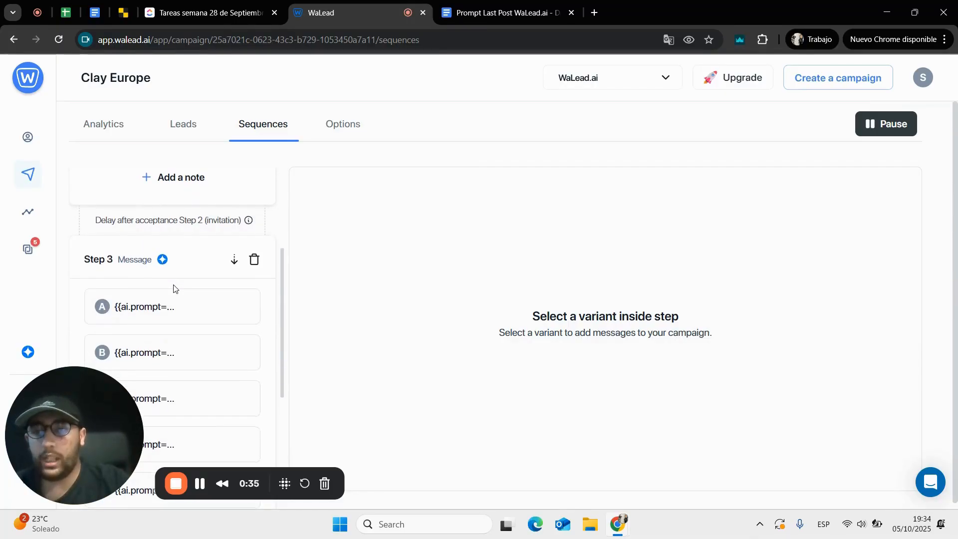
{"action": "scroll", "coordinate": [174, 288], "scroll_direction": "down", "scroll_amount": 4}
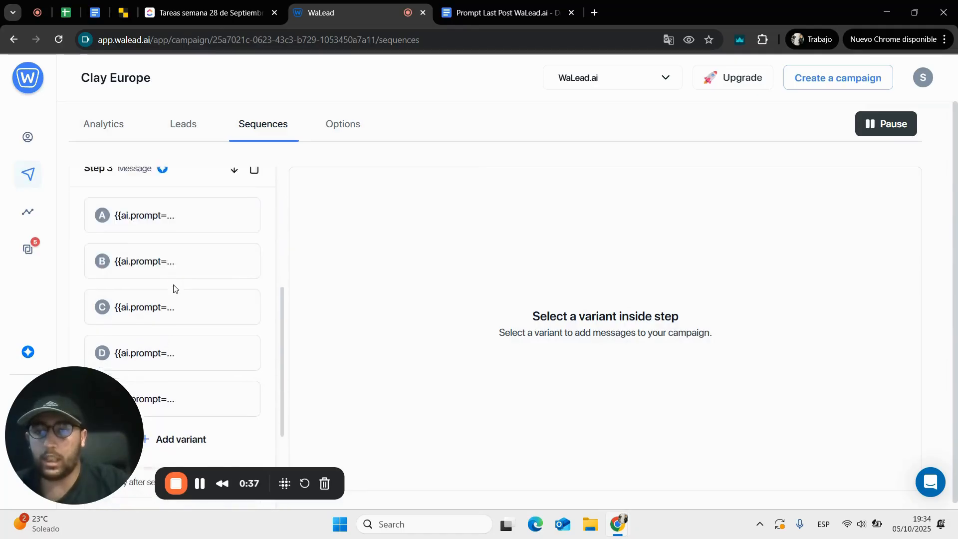
{"action": "scroll", "coordinate": [173, 288], "scroll_direction": "down", "scroll_amount": 1}
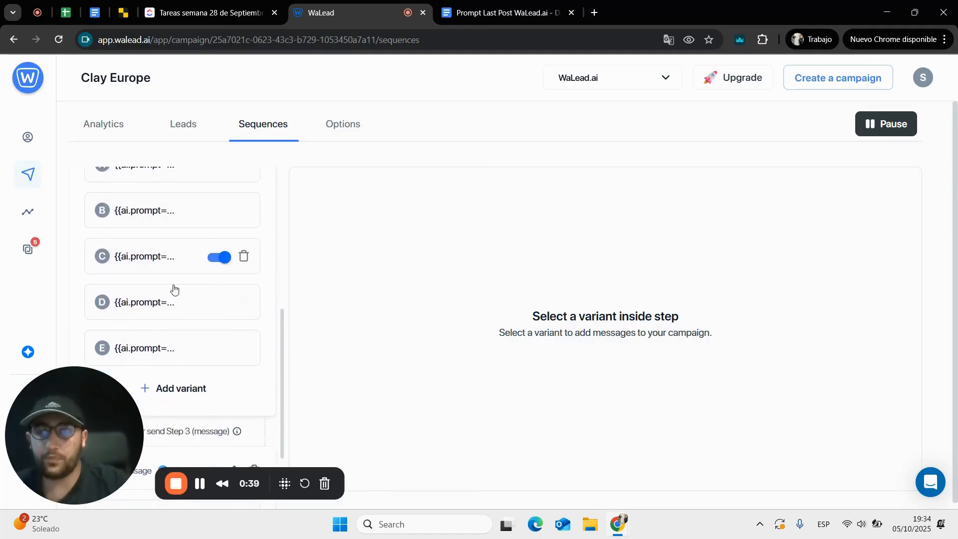
Step: Add a new message variant to Step 3 of the sequence and open the empty variant F for editing
{"action": "left_click", "coordinate": [178, 385]}
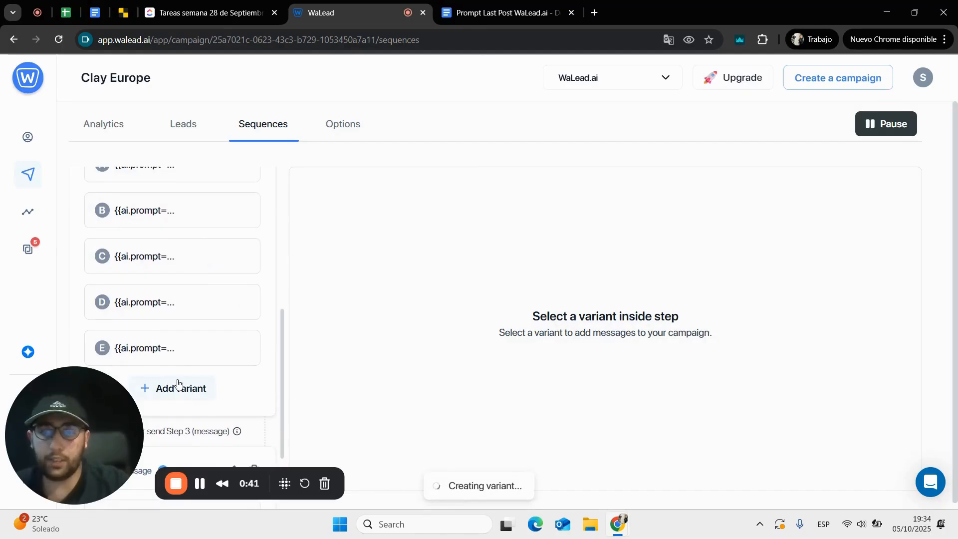
{"action": "scroll", "coordinate": [178, 385], "scroll_direction": "down", "scroll_amount": 3}
{"action": "left_click", "coordinate": [165, 303]}
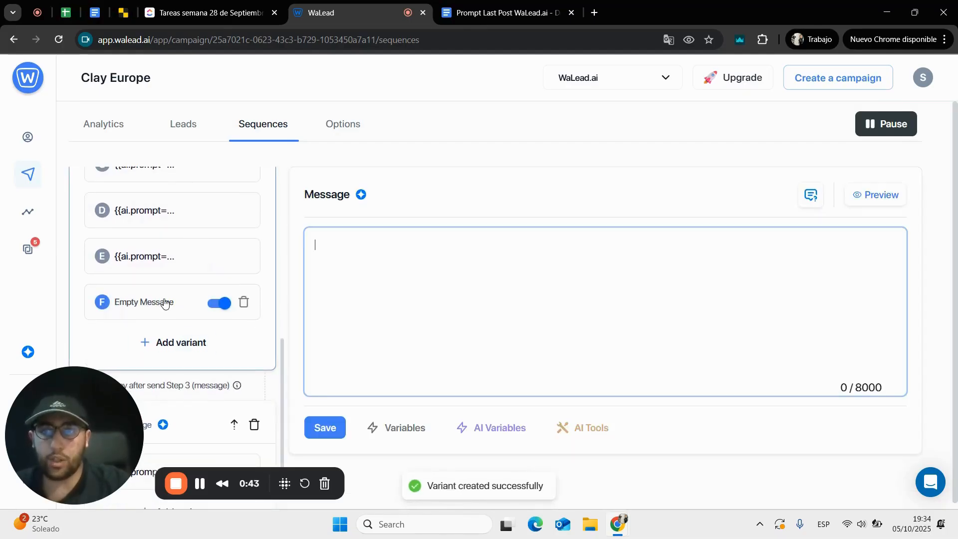
{"action": "left_click_drag", "start_coordinate": [151, 79], "coordinate": [85, 78]}
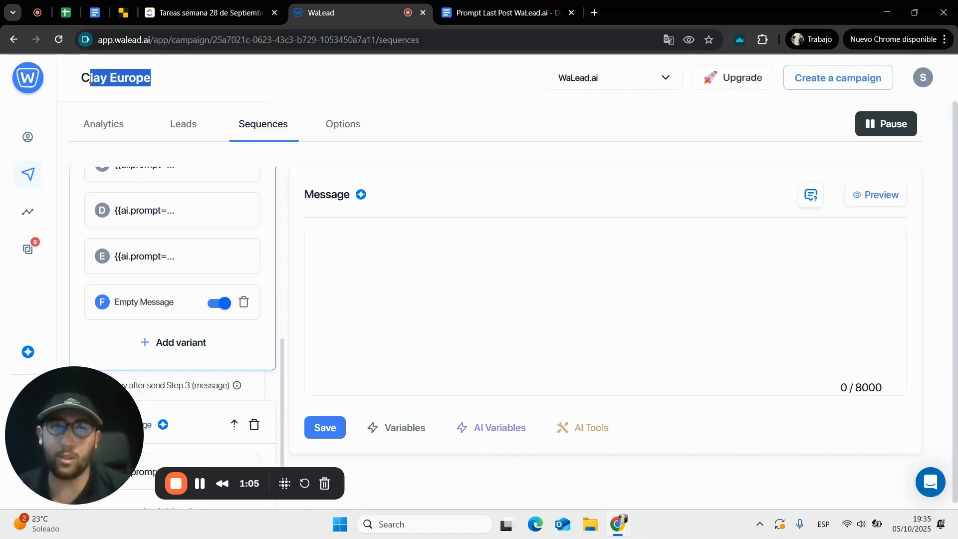
{"action": "left_click", "coordinate": [507, 6]}
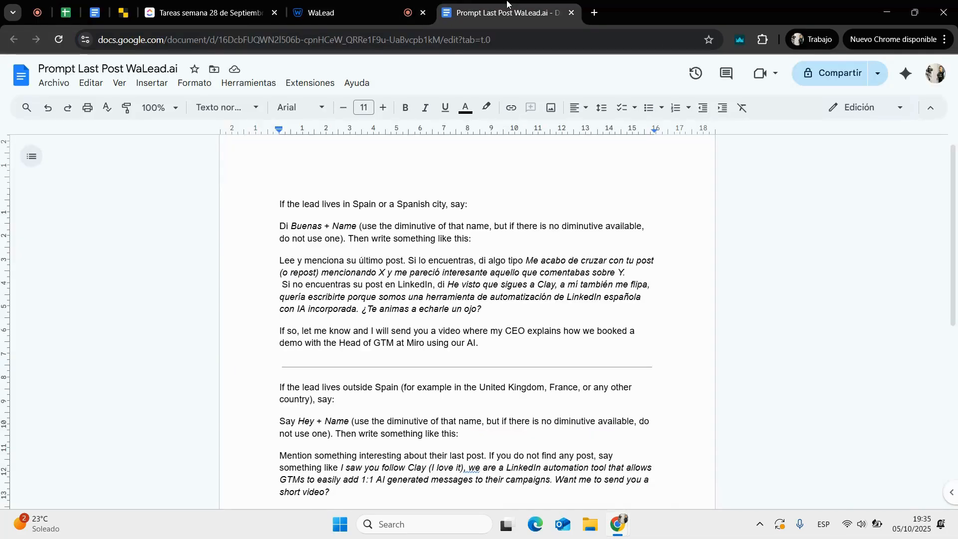
{"action": "left_click", "coordinate": [410, 4]}
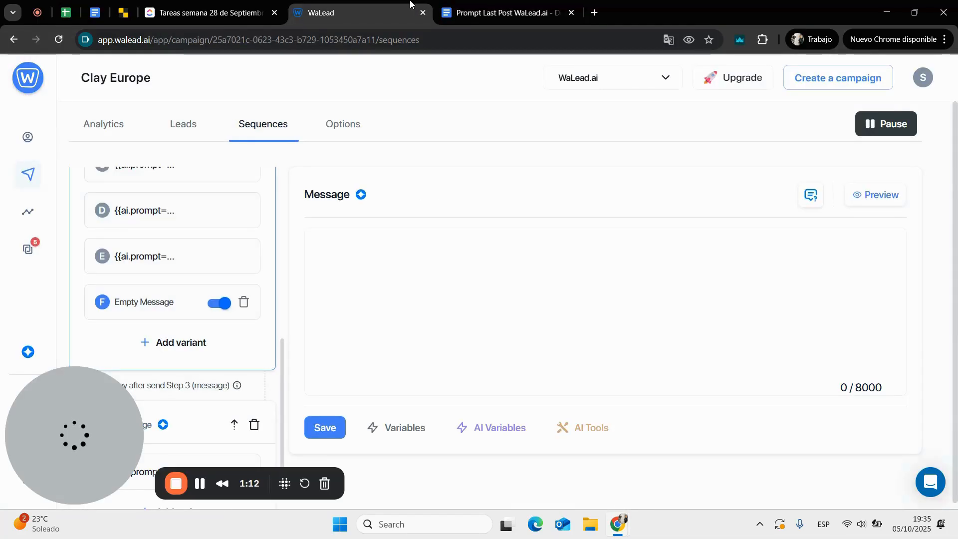
Step: Insert an AI Prompt variable into the message and fill it with the full text copied from the Prompt Last Post WaLead.ai document
{"action": "left_click", "coordinate": [483, 427]}
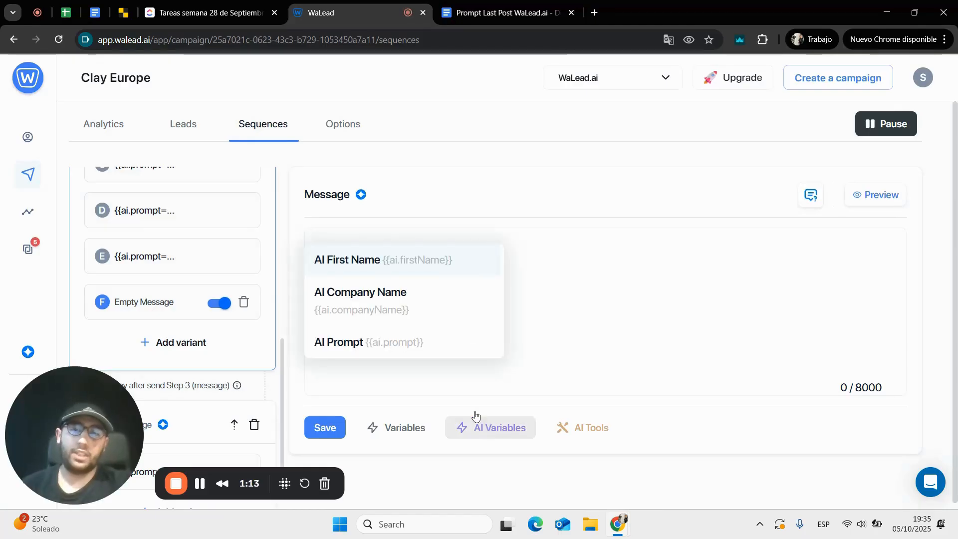
{"action": "left_click", "coordinate": [426, 350]}
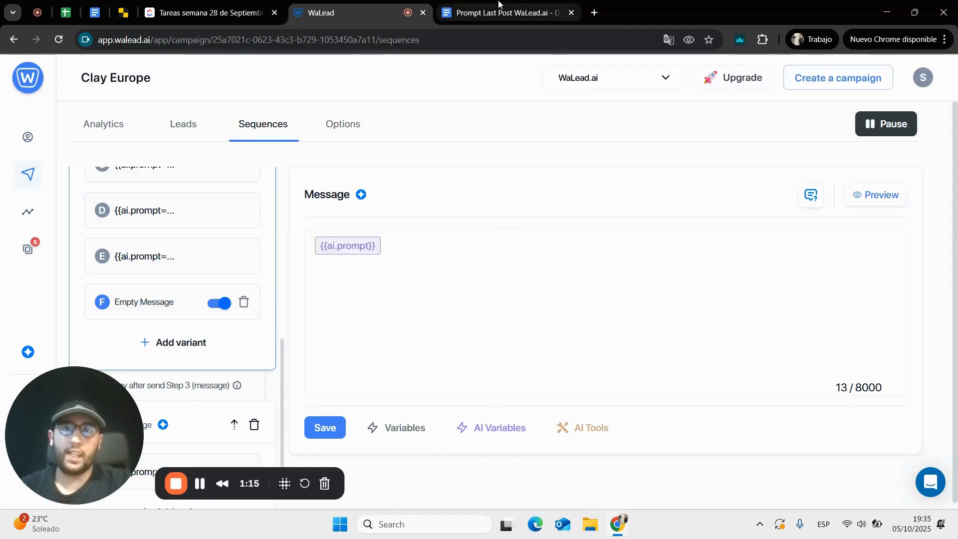
{"action": "key", "text": "ctrl+Tab"}
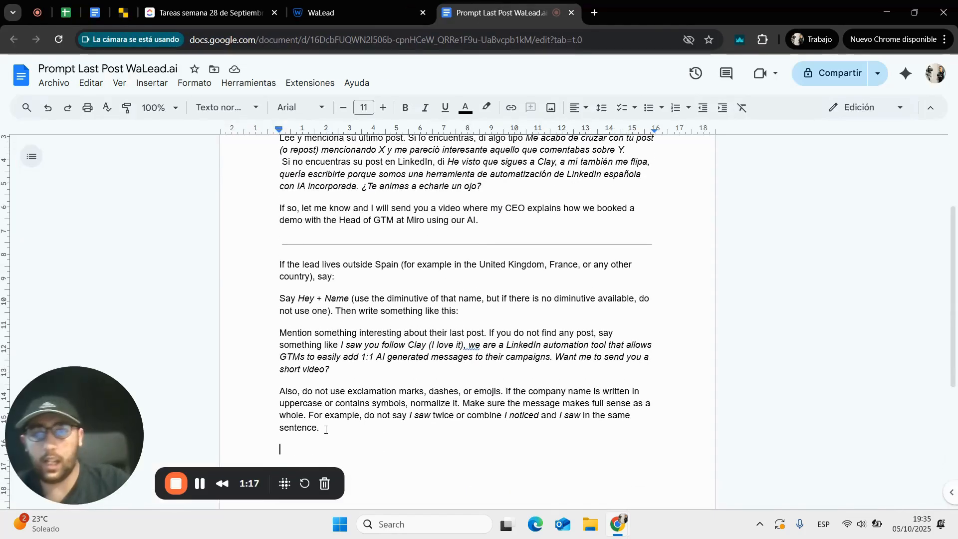
{"action": "left_click_drag", "start_coordinate": [300, 449], "coordinate": [279, 181]}
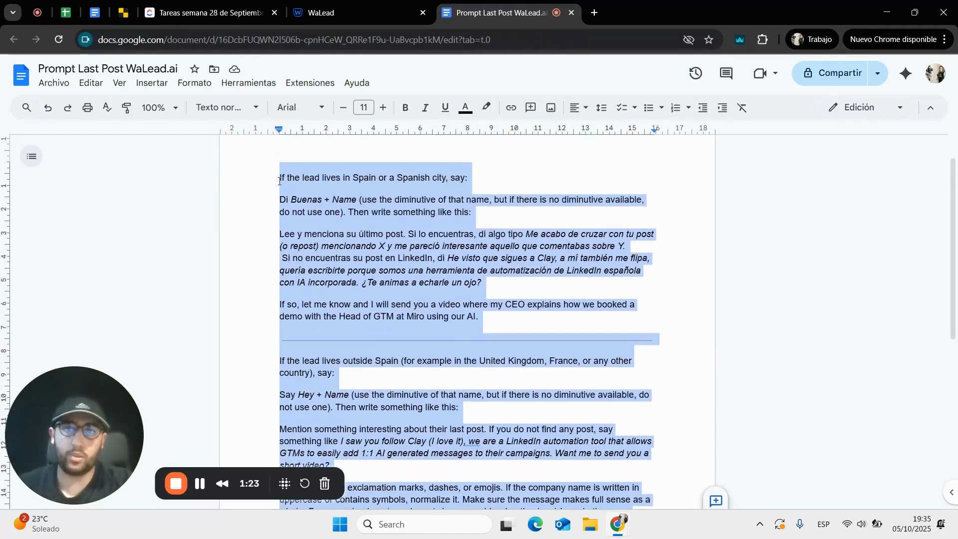
{"action": "left_click", "coordinate": [350, 12]}
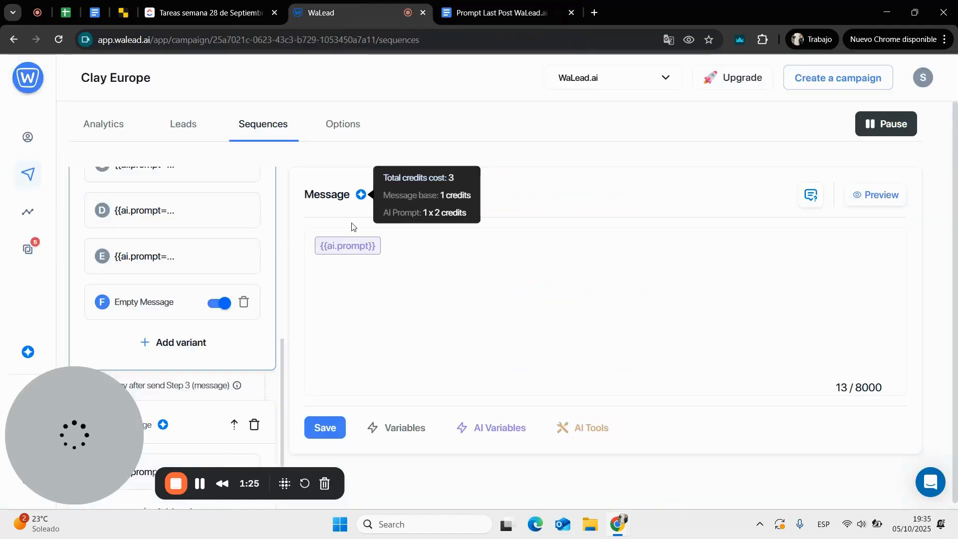
{"action": "left_click", "coordinate": [346, 247]}
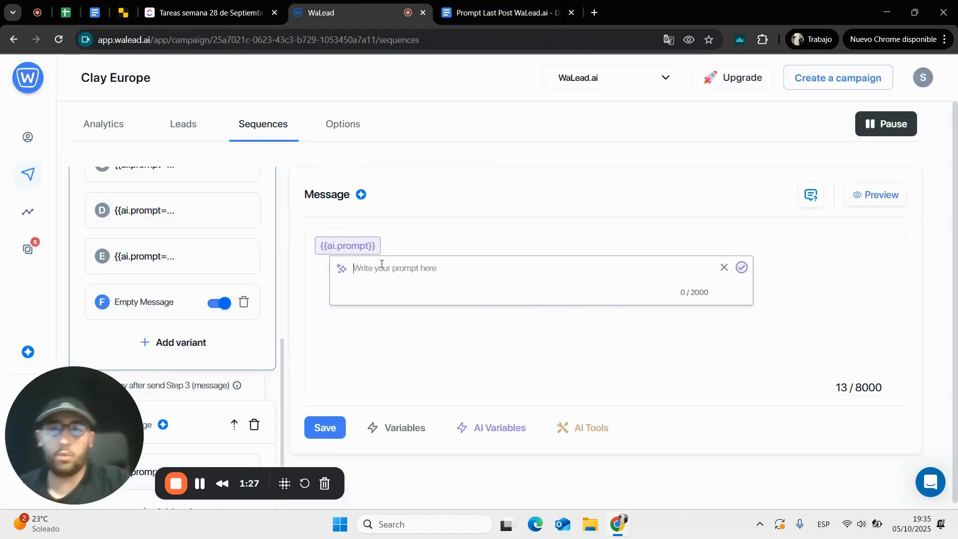
{"action": "key", "text": "ctrl+v"}
Step: Insert blank lines before "Di Buenas + Name", "Lee y menciona su último post" and "Si no encuentras su post" in the prompt
{"action": "scroll", "coordinate": [403, 295], "scroll_direction": "up", "scroll_amount": 10}
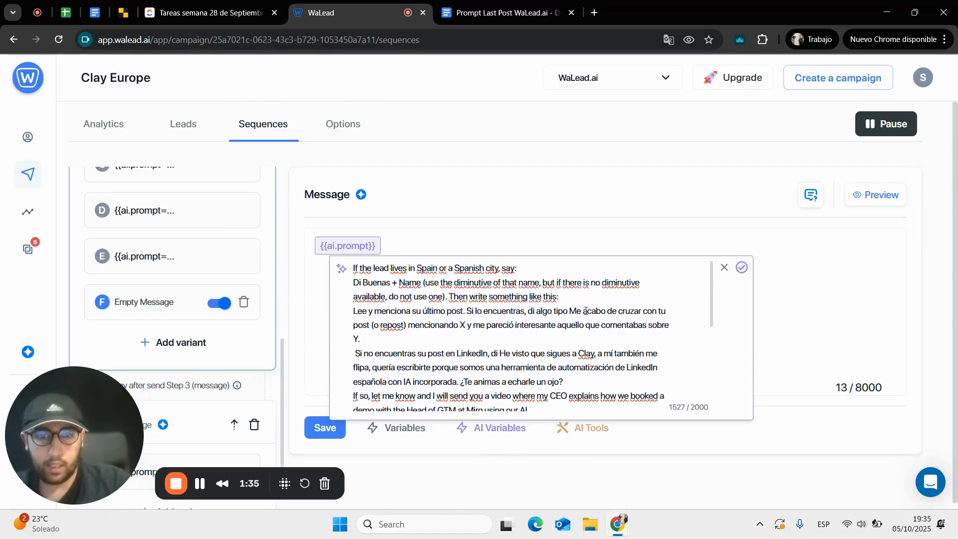
{"action": "key", "text": "Return"}
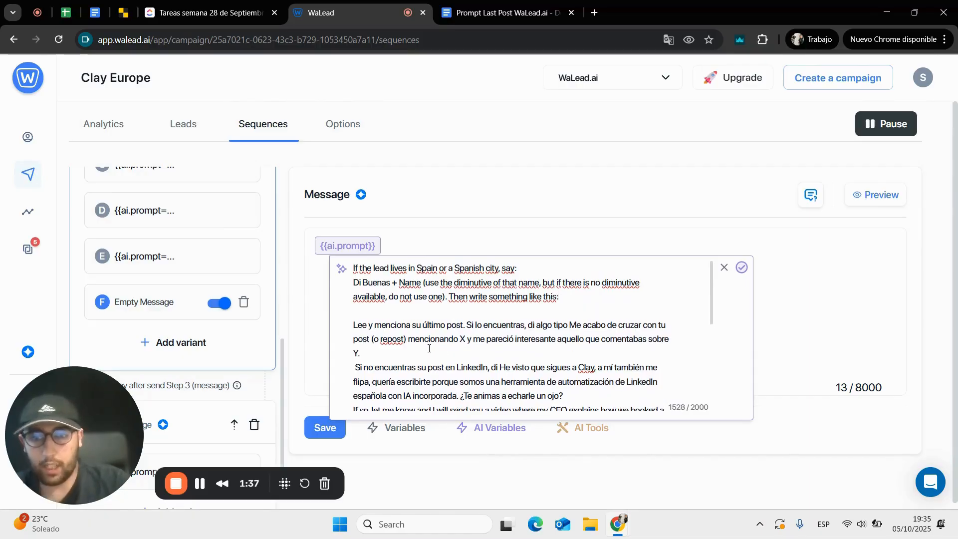
{"action": "key", "text": "Return"}
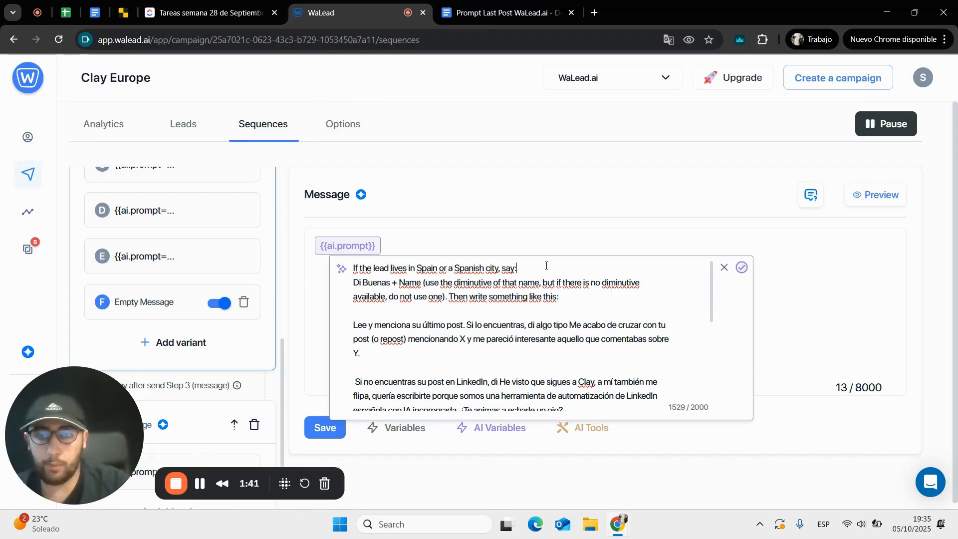
{"action": "key", "text": "Return"}
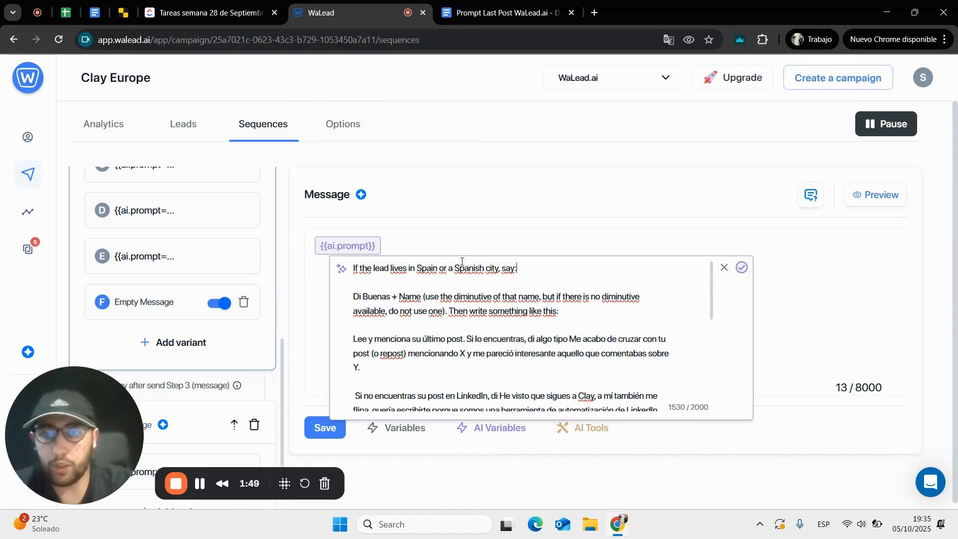
Step: Remove the stray leading space before "Si no encuentras su post en LinkedIn" in the prompt
{"action": "left_click_drag", "start_coordinate": [518, 269], "coordinate": [543, 320]}
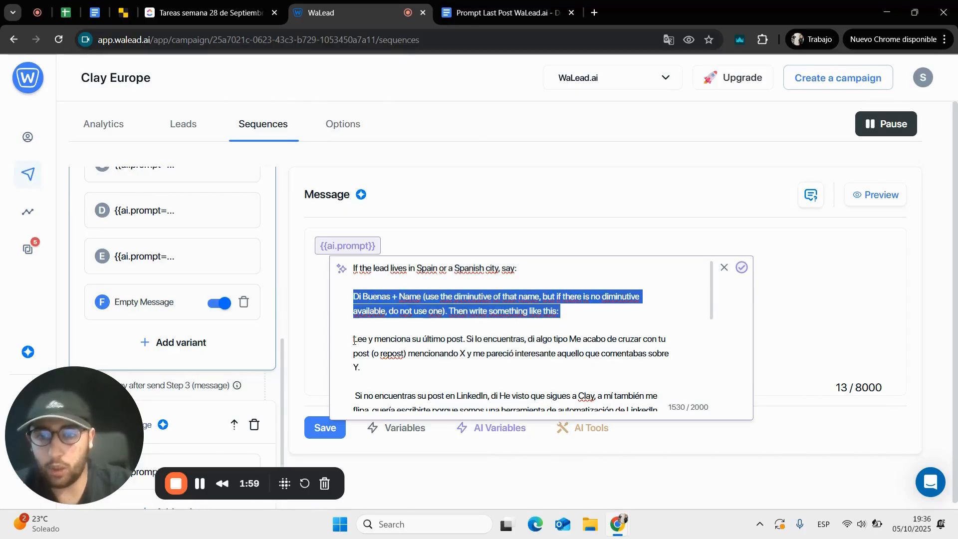
{"action": "left_click_drag", "start_coordinate": [354, 341], "coordinate": [562, 365]}
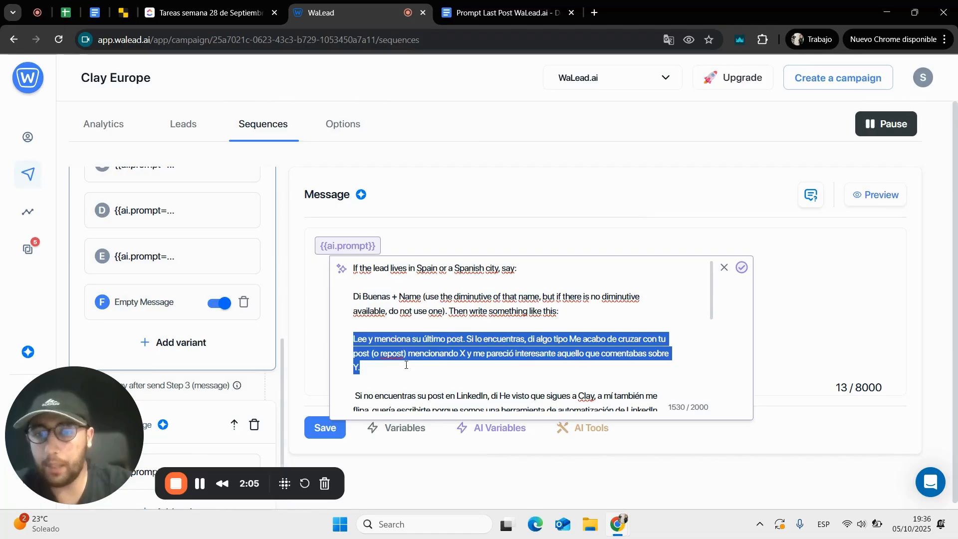
{"action": "scroll", "coordinate": [404, 362], "scroll_direction": "down", "scroll_amount": 1}
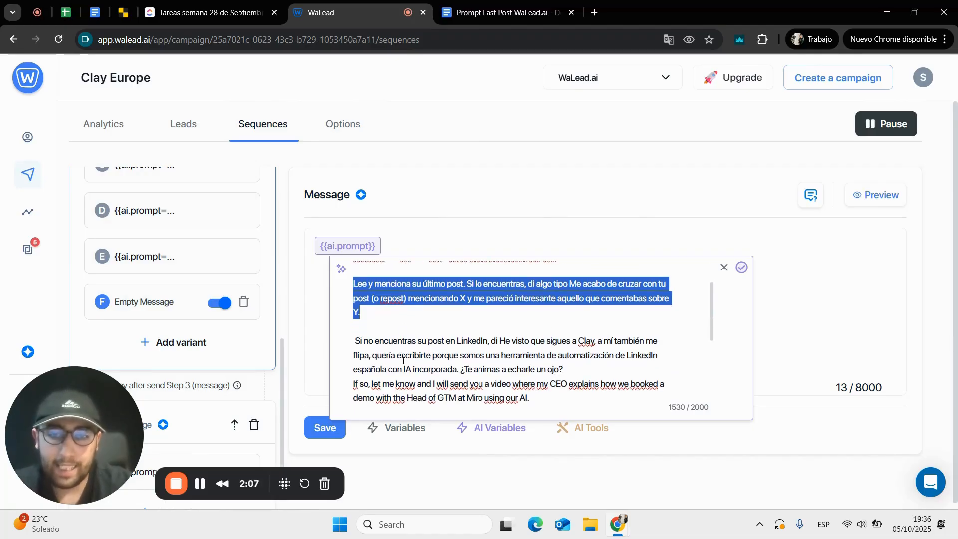
{"action": "scroll", "coordinate": [402, 359], "scroll_direction": "down", "scroll_amount": 1}
{"action": "left_click", "coordinate": [354, 332]}
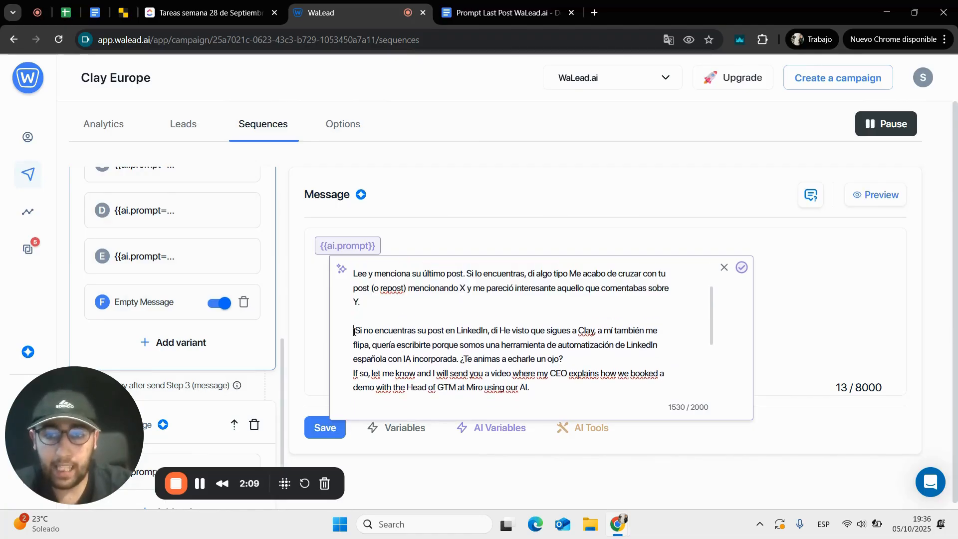
{"action": "key", "text": "BackSpace"}
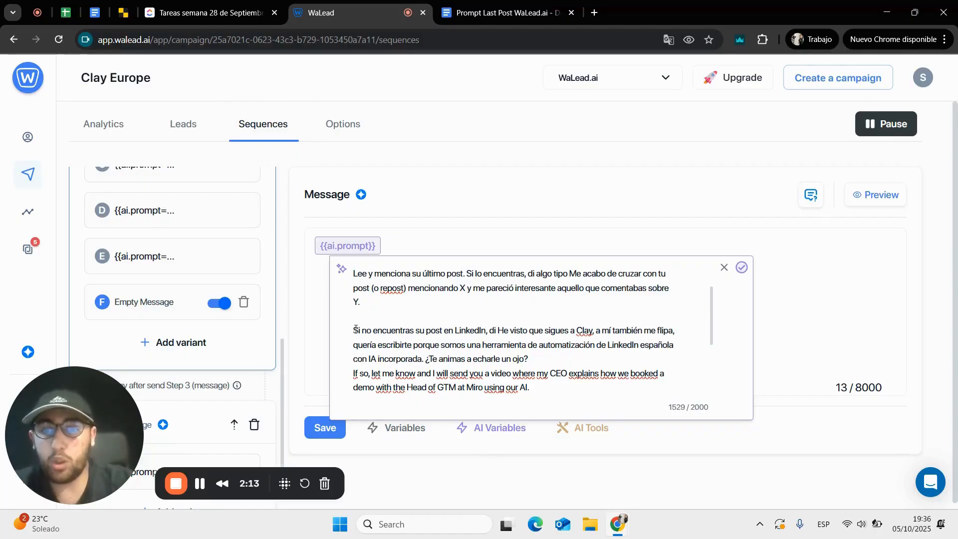
Step: Set the "If so, let me know" paragraph apart from "¿Te animas a echarle un ojo?" with a single blank line
{"action": "left_click_drag", "start_coordinate": [354, 330], "coordinate": [529, 360]}
{"action": "left_click", "coordinate": [501, 338]}
{"action": "left_click", "coordinate": [529, 359]}
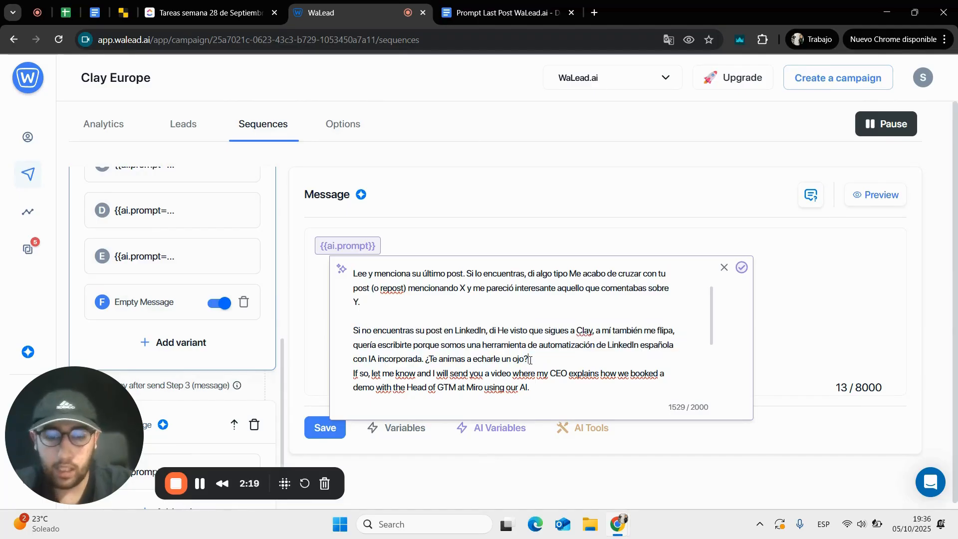
{"action": "key", "text": "Return"}
{"action": "key", "text": "Return"}
{"action": "scroll", "coordinate": [425, 348], "scroll_direction": "down", "scroll_amount": 2}
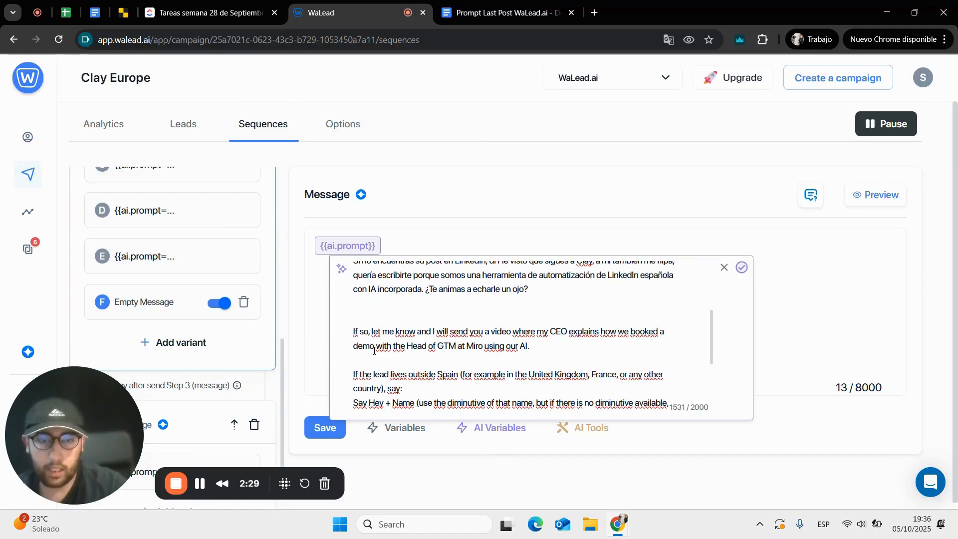
{"action": "key", "text": "BackSpace"}
{"action": "scroll", "coordinate": [456, 325], "scroll_direction": "up", "scroll_amount": 1}
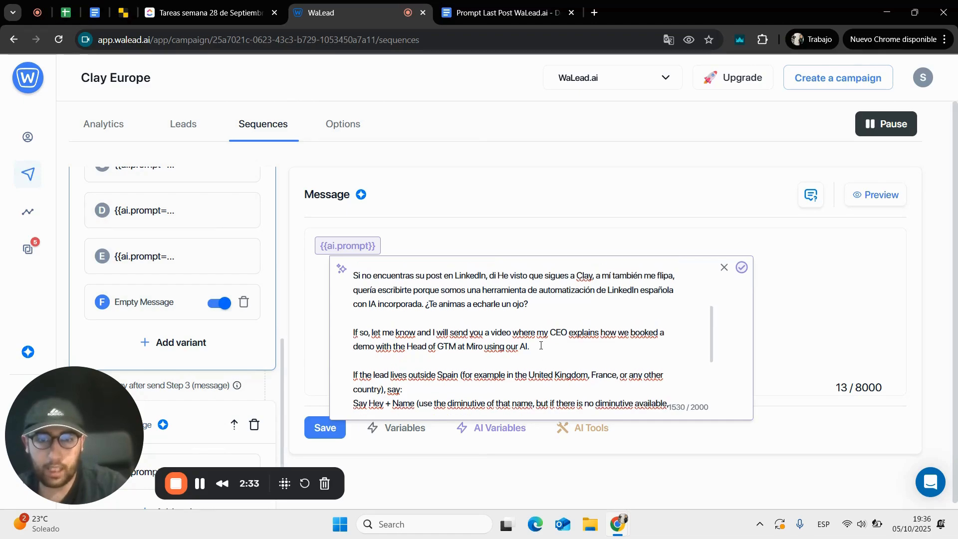
Step: Delete the "If so, let me know and I will send you a video" paragraph along with its surplus blank lines
{"action": "left_click_drag", "start_coordinate": [540, 345], "coordinate": [351, 332]}
{"action": "key", "text": "BackSpace"}
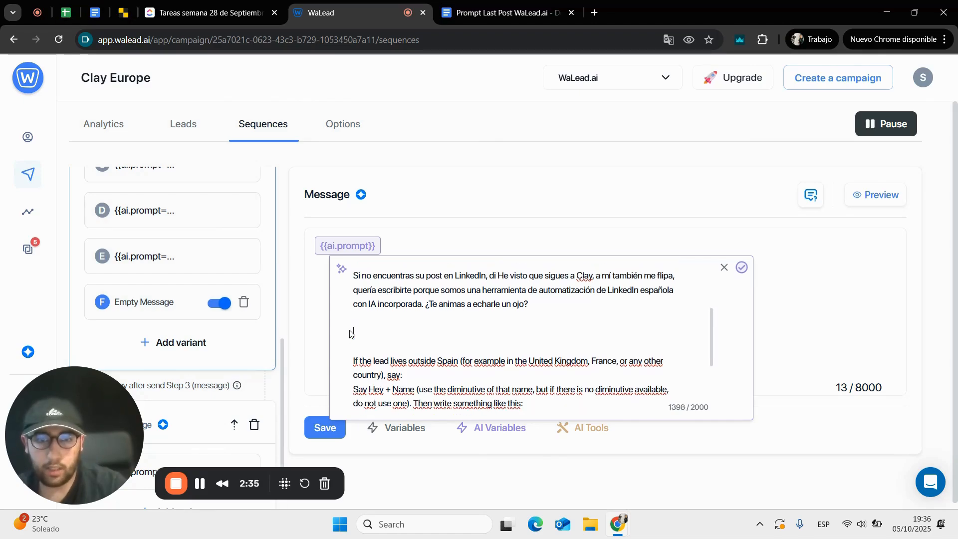
{"action": "key", "text": "BackSpace"}
{"action": "key", "text": "BackSpace"}
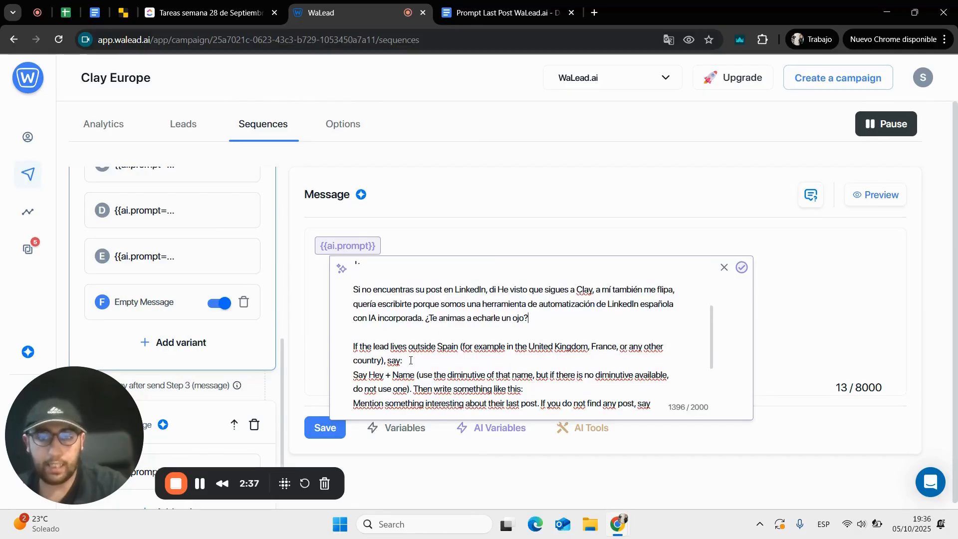
Step: In the section for leads outside Spain, insert blank lines before "Say Hey + Name" and before "Mention something interesting about their last post"
{"action": "left_click", "coordinate": [410, 360]}
{"action": "key", "text": "Return"}
{"action": "scroll", "coordinate": [410, 360], "scroll_direction": "down", "scroll_amount": 1}
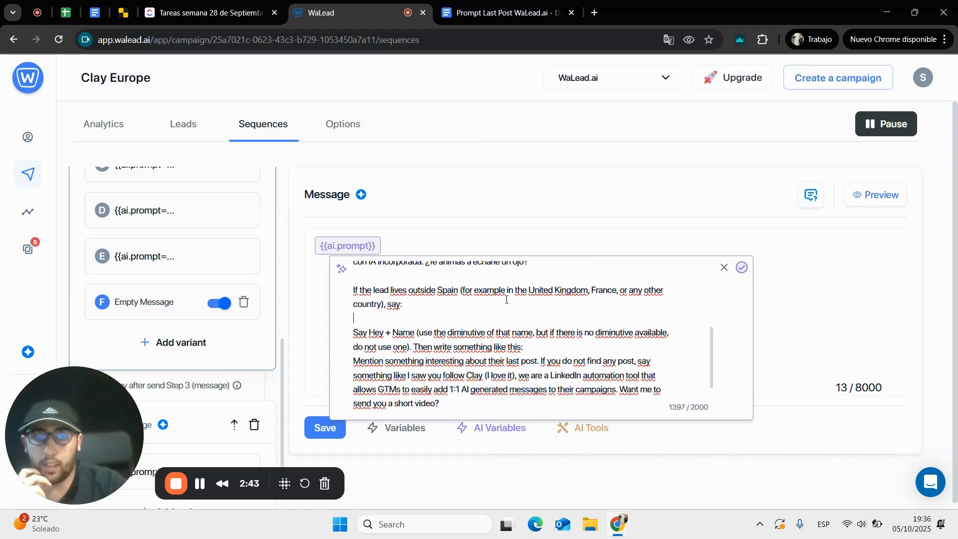
{"action": "scroll", "coordinate": [506, 300], "scroll_direction": "down", "scroll_amount": 1}
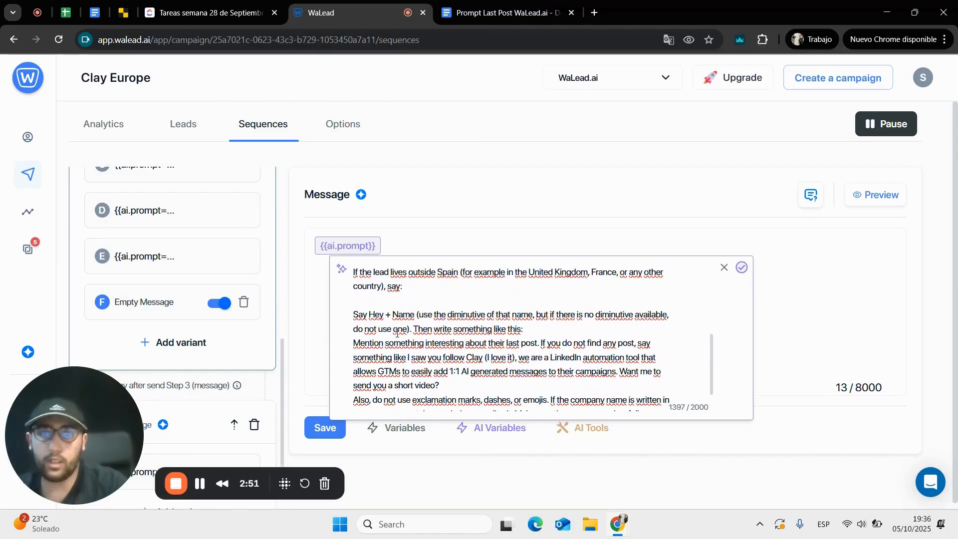
{"action": "left_click", "coordinate": [539, 329]}
{"action": "key", "text": "Return"}
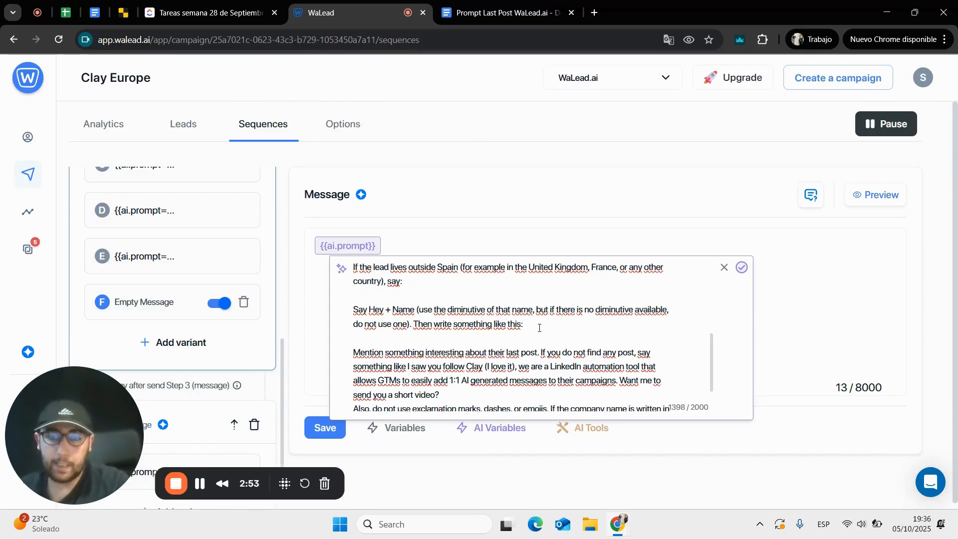
Step: Set the final "Also, do not use exclamation marks" paragraph apart with a blank line, enclose it in parentheses, and apply the prompt changes
{"action": "scroll", "coordinate": [539, 327], "scroll_direction": "down", "scroll_amount": 1}
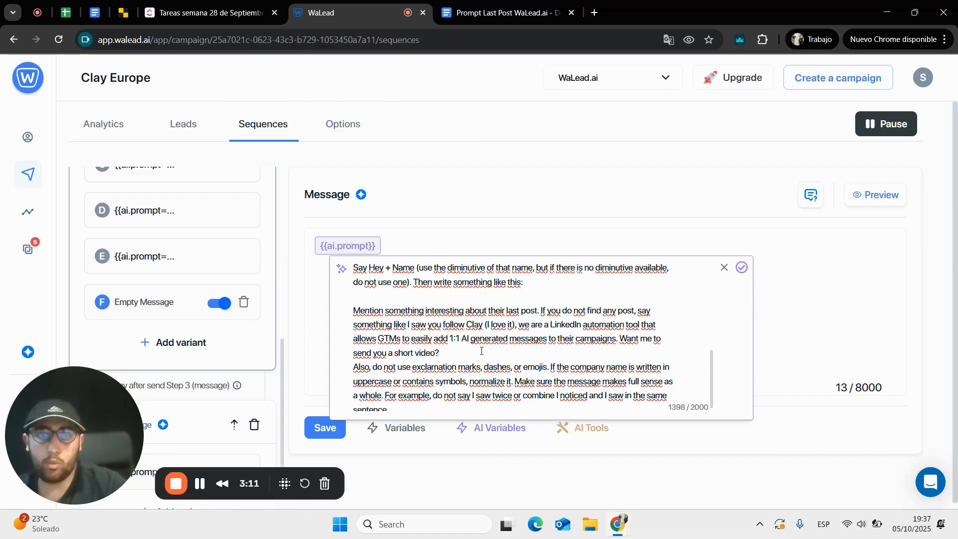
{"action": "key", "text": "Return"}
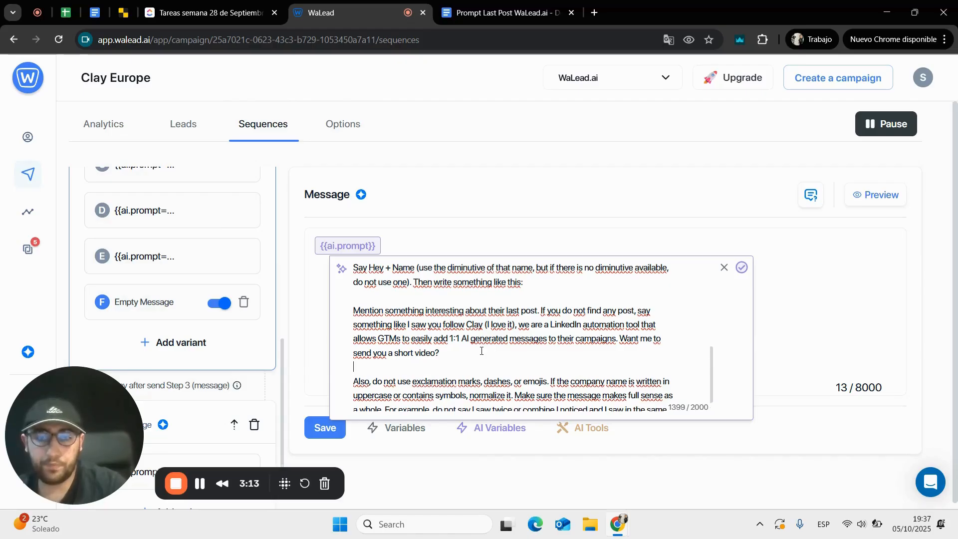
{"action": "scroll", "coordinate": [482, 350], "scroll_direction": "down", "scroll_amount": 1}
{"action": "left_click", "coordinate": [355, 361]}
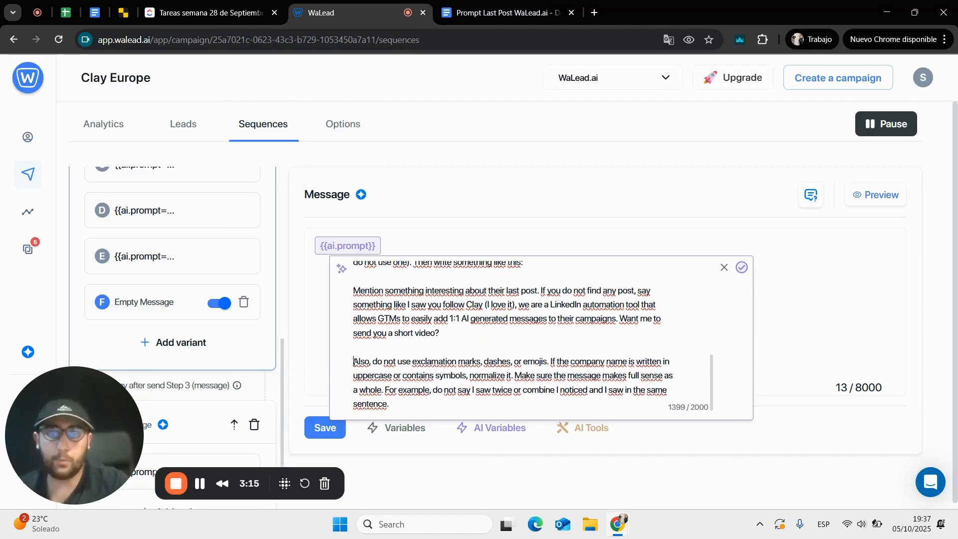
{"action": "left_click", "coordinate": [413, 408]}
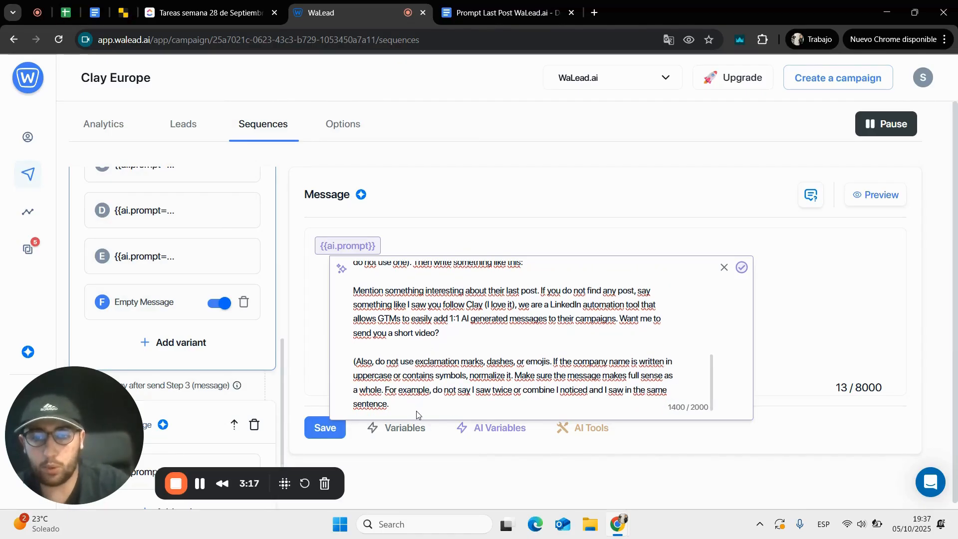
{"action": "type", "text": ")"}
{"action": "scroll", "coordinate": [459, 376], "scroll_direction": "up", "scroll_amount": 5}
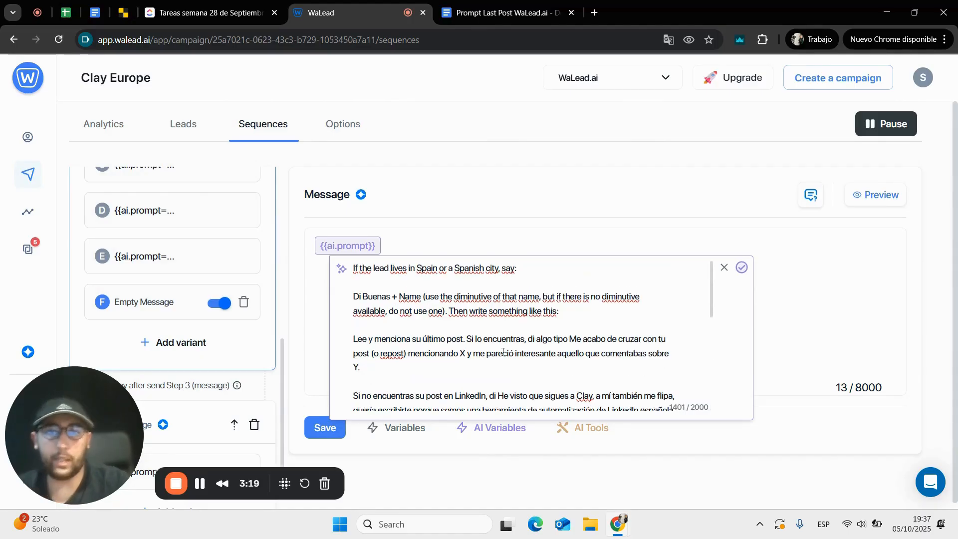
{"action": "left_click", "coordinate": [741, 268]}
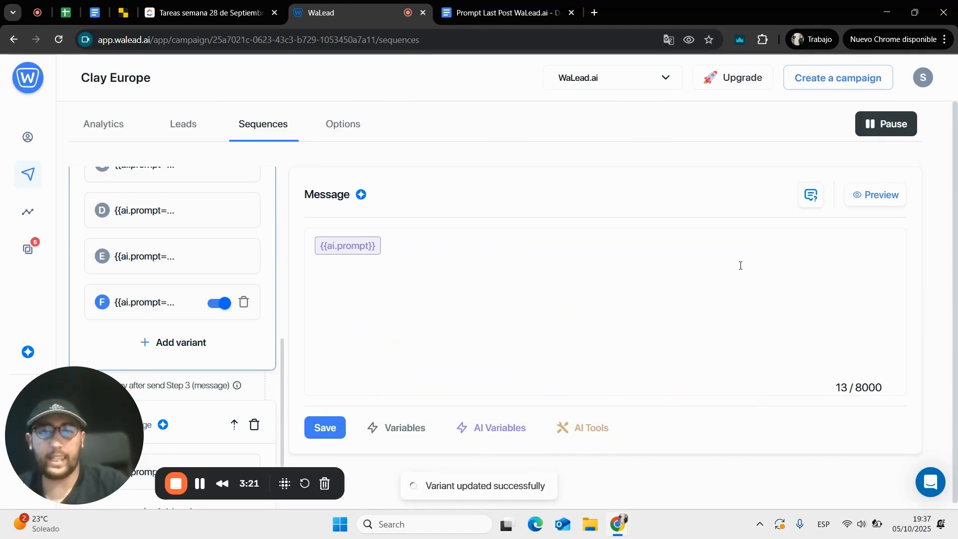
Step: Copy the "MOST IMPORTANT THING: Do not use dashes of any kind" note from variant E's prompt, then return to variant F
{"action": "left_click", "coordinate": [154, 257]}
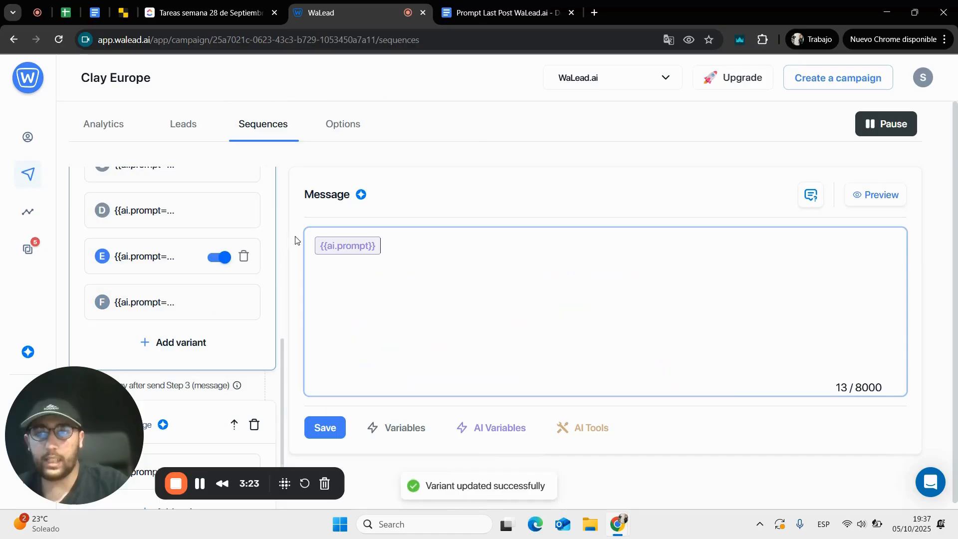
{"action": "left_click", "coordinate": [325, 246]}
{"action": "left_click_drag", "start_coordinate": [524, 283], "coordinate": [316, 261]}
{"action": "key", "text": "ctrl+c"}
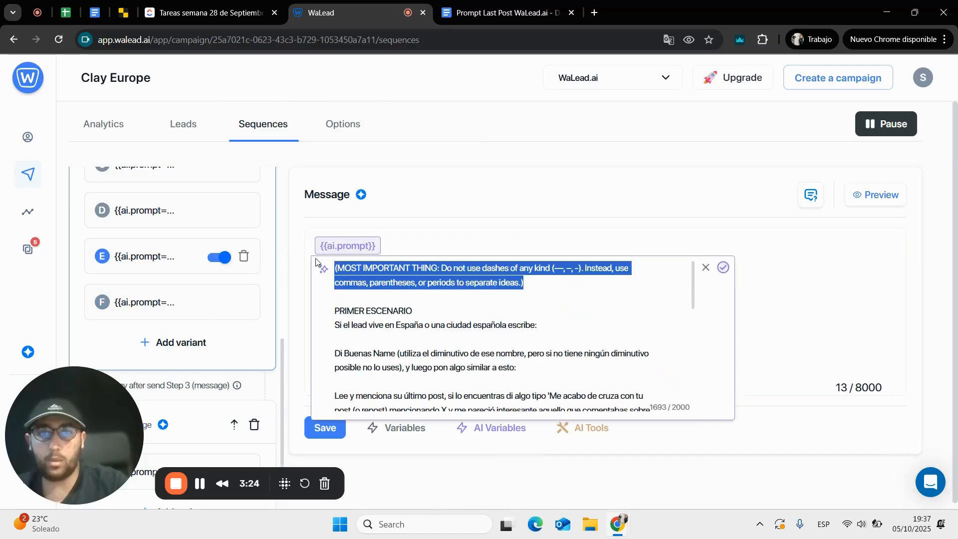
{"action": "left_click", "coordinate": [192, 290]}
Step: In the "Prompt Last Post WaLead.ai" Google Doc, paste the copied no-dashes note above "If the lead lives in Spain", separated by blank space
{"action": "left_click", "coordinate": [539, 4]}
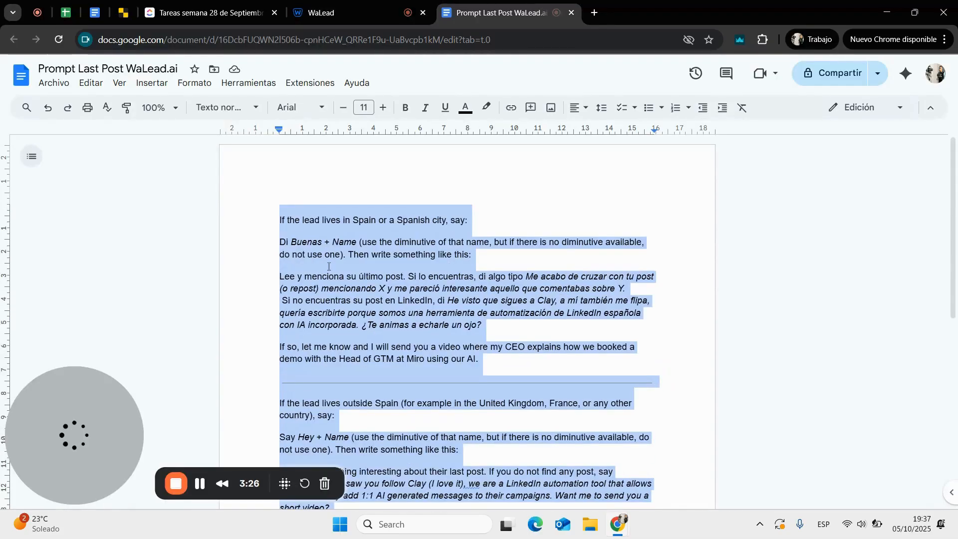
{"action": "key", "text": "Return"}
{"action": "key", "text": "Return"}
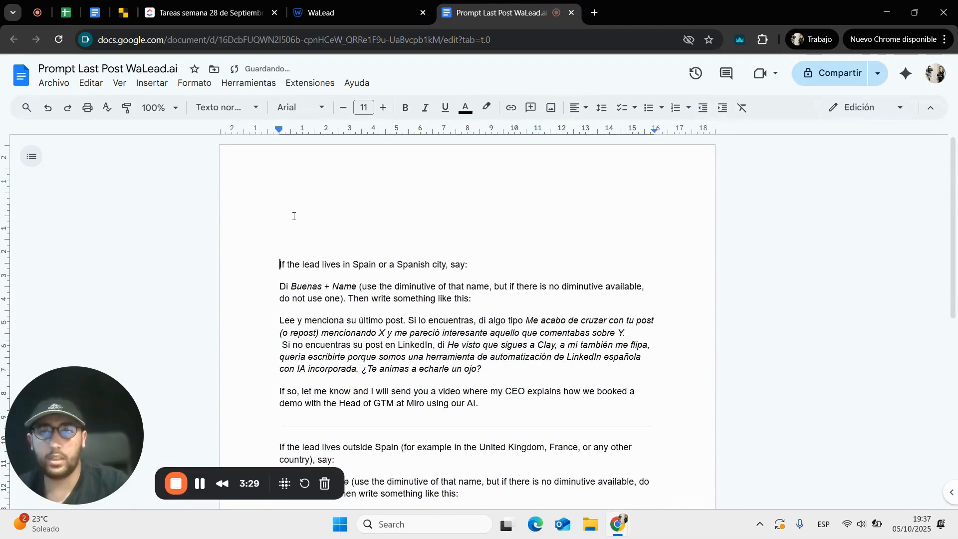
{"action": "left_click", "coordinate": [311, 211]}
{"action": "key", "text": "ctrl+v"}
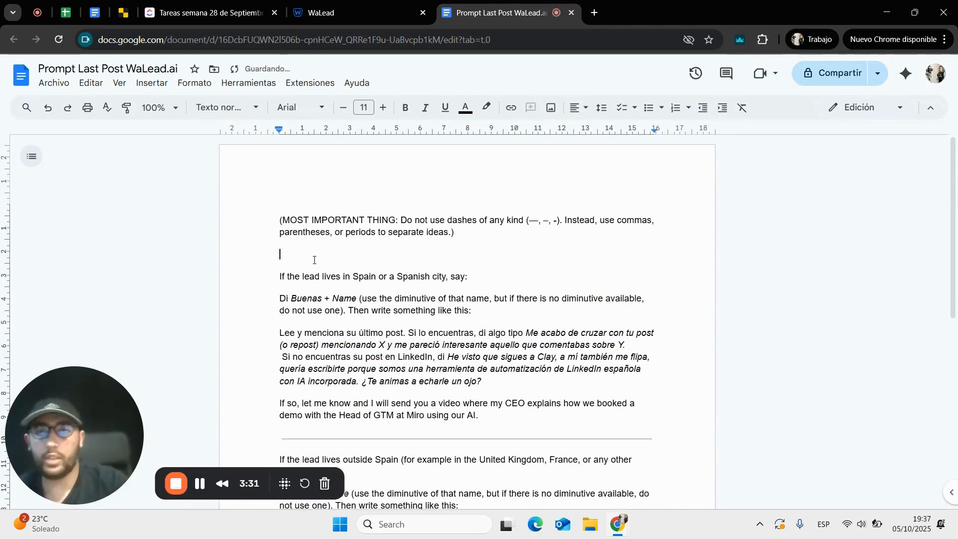
{"action": "key", "text": "BackSpace"}
{"action": "key", "text": "Return"}
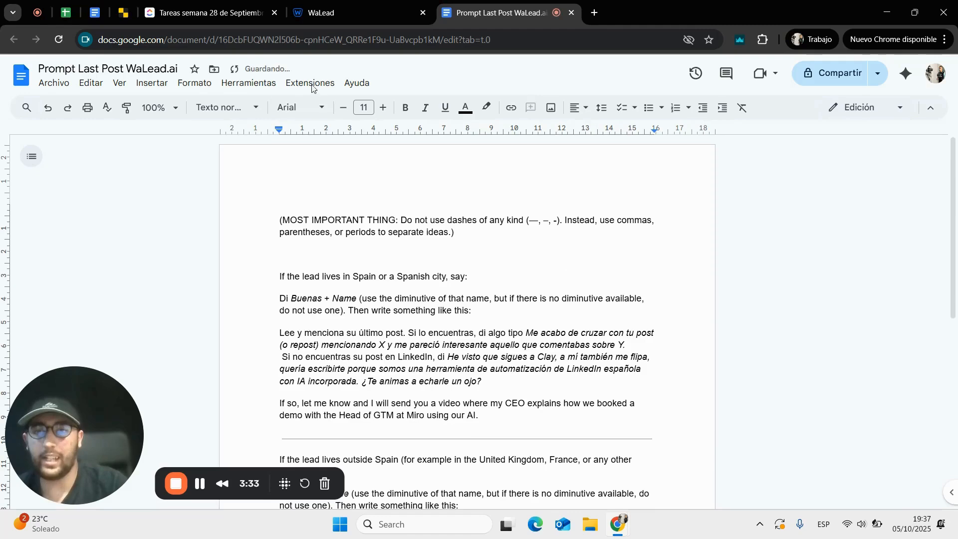
Step: Back in WaLead, try to add the "MOST IMPORTANT THING: Do not use dashes of any kind" note at the start of variant F's prompt
{"action": "left_click", "coordinate": [349, 12]}
{"action": "left_click", "coordinate": [348, 246]}
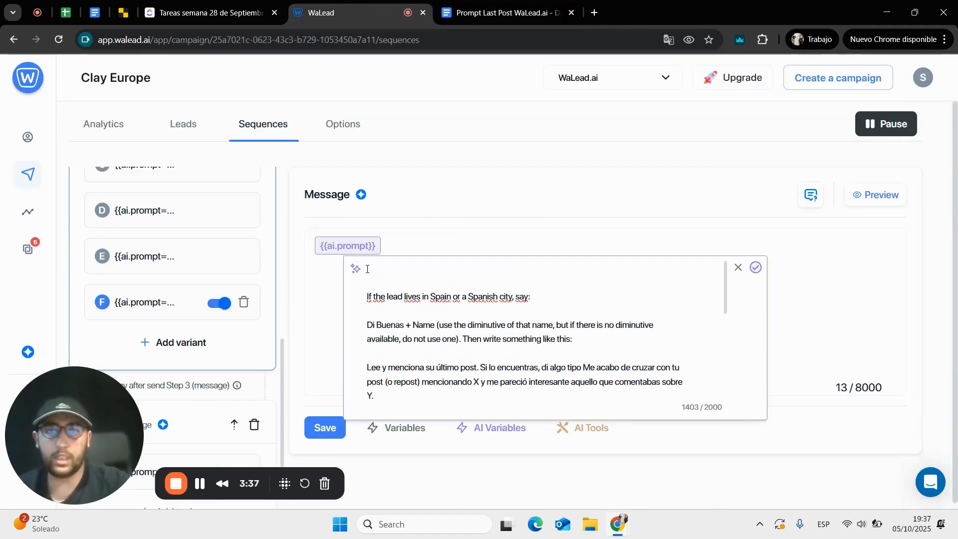
{"action": "type", "text": "(MOST IMPORTANT THING: Do not use dashes of any kind (—, –, -). Instead, use commas, parentheses, or periods to separate ideas.)"}
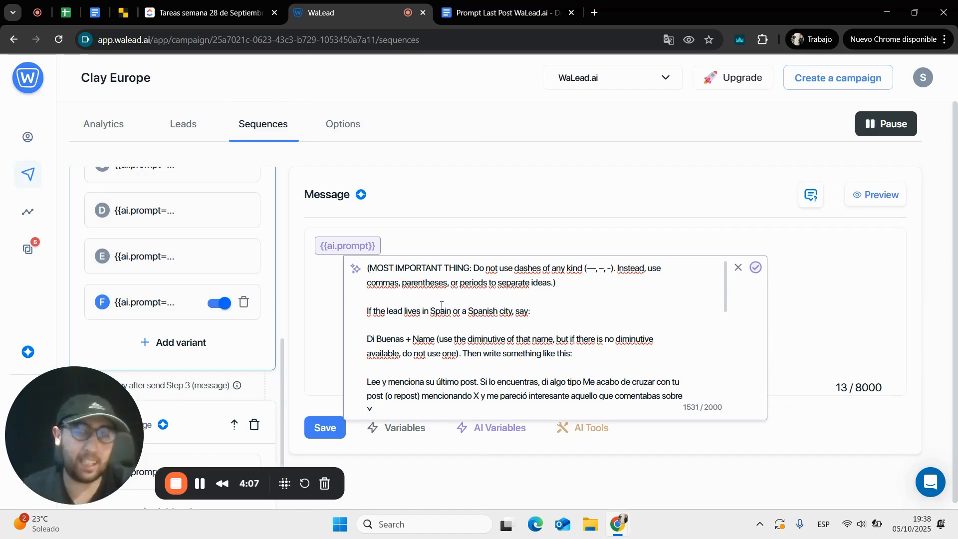
{"action": "scroll", "coordinate": [440, 305], "scroll_direction": "down", "scroll_amount": 5}
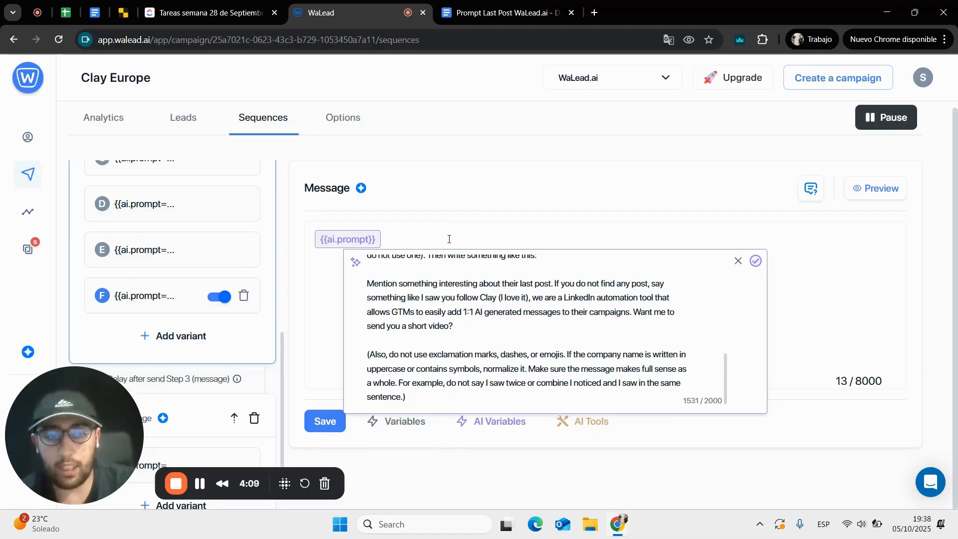
{"action": "left_click", "coordinate": [446, 228]}
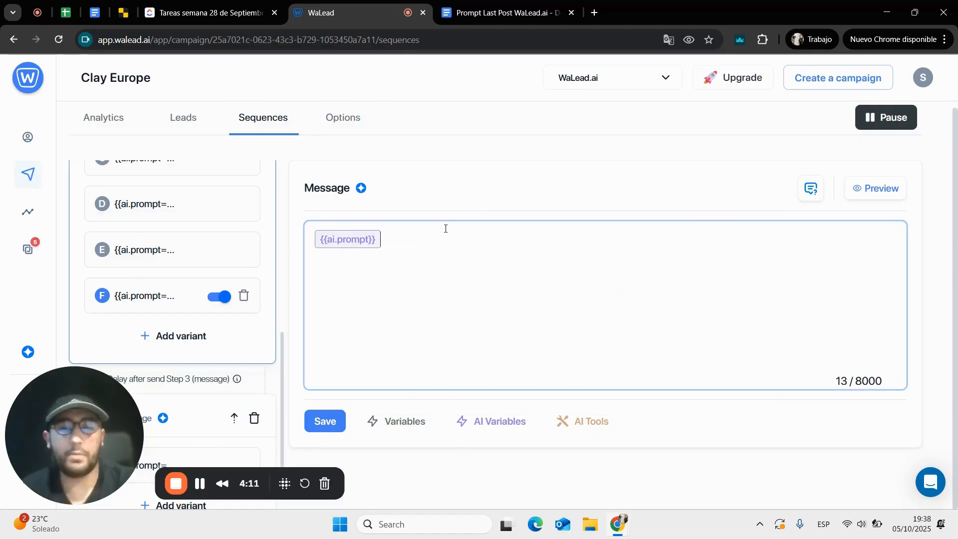
Step: Enable the WaLead | Last Post AI tool for variant F and save the variant
{"action": "left_click", "coordinate": [605, 421]}
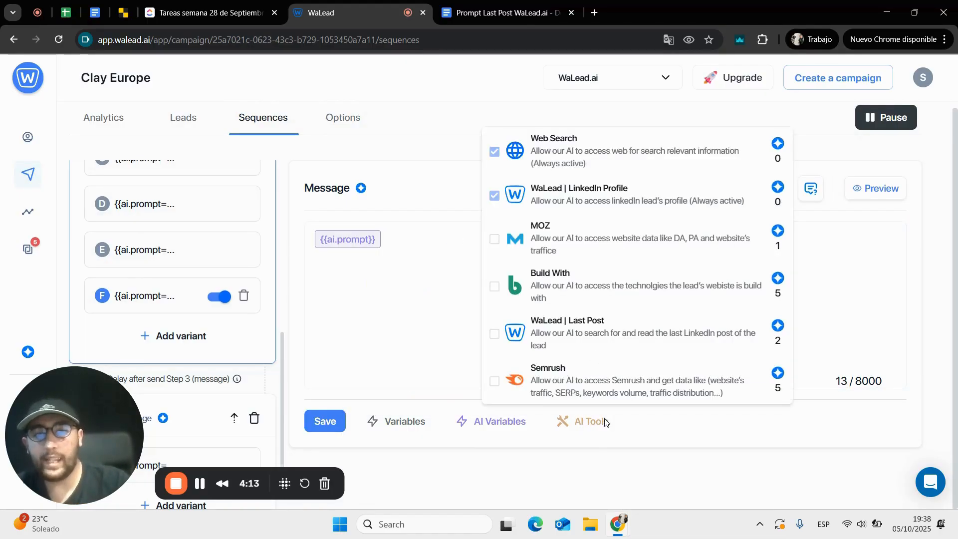
{"action": "left_click", "coordinate": [494, 334]}
{"action": "left_click", "coordinate": [405, 339]}
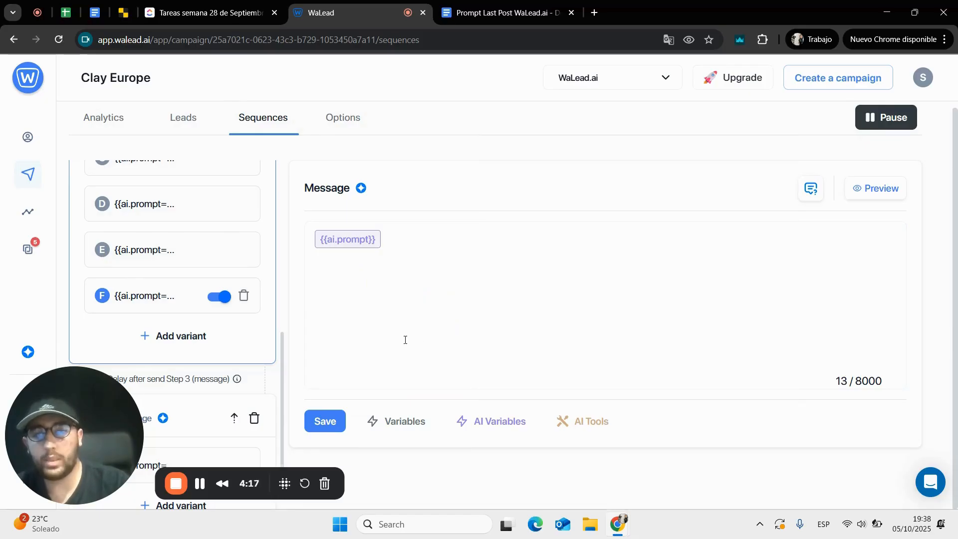
{"action": "left_click", "coordinate": [323, 421]}
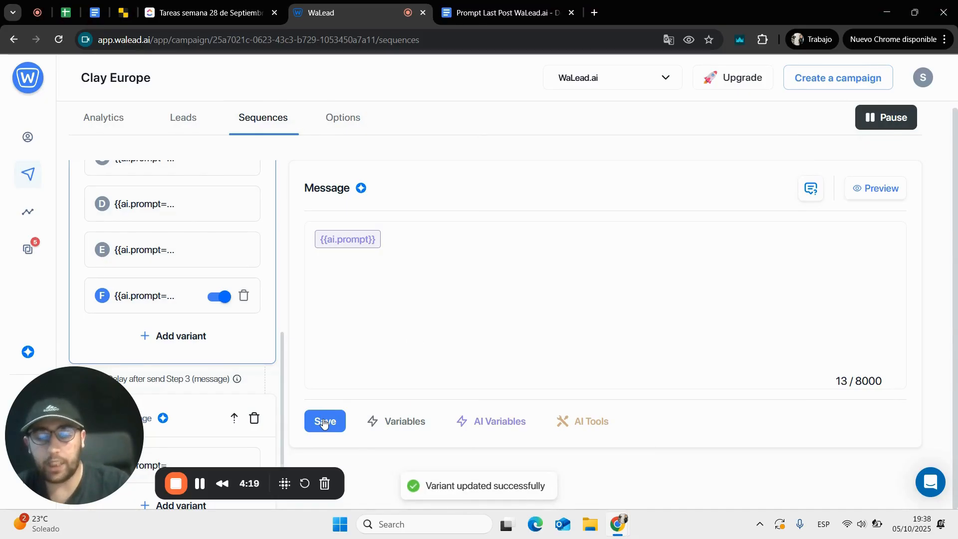
Step: Preview variant F's generated message and compare it with the latest posts on the previewed lead's LinkedIn profile
{"action": "left_click", "coordinate": [871, 193]}
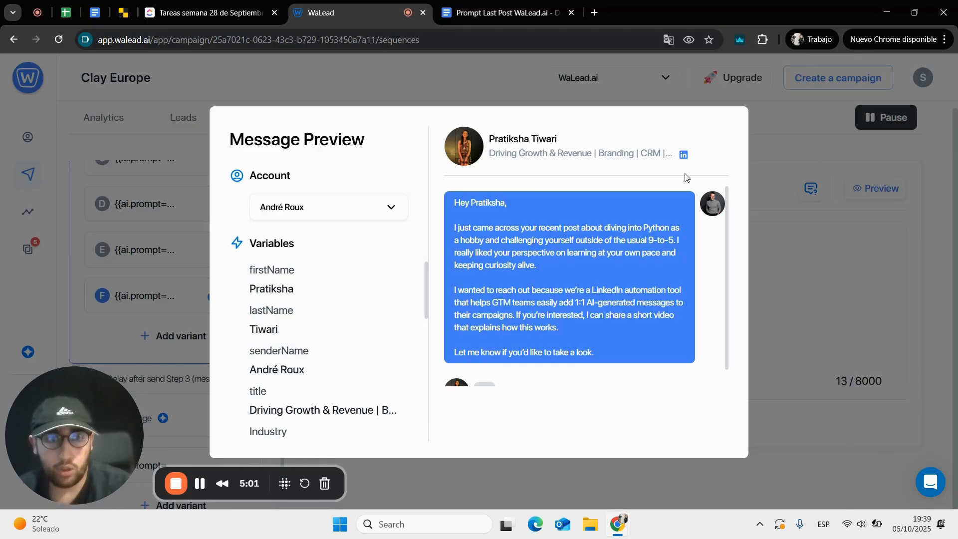
{"action": "left_click", "coordinate": [683, 155]}
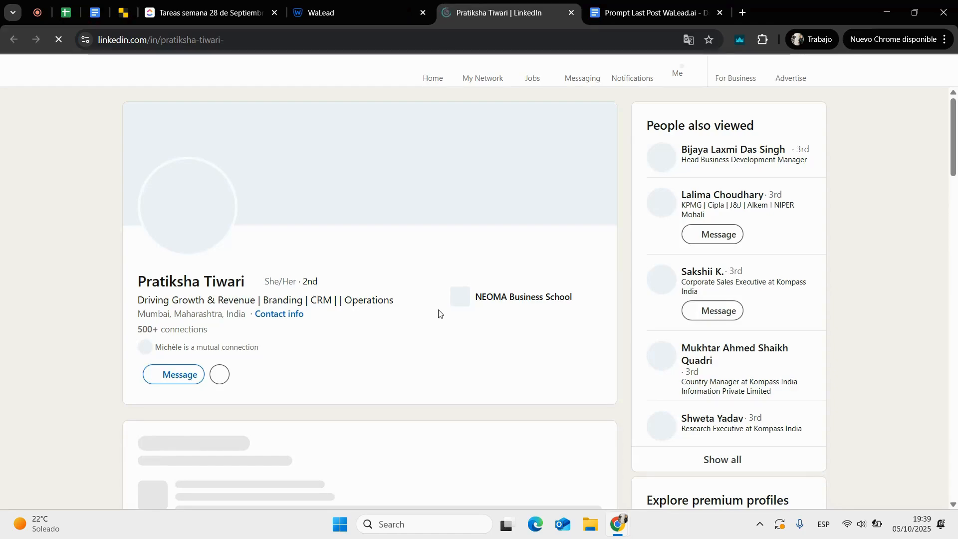
{"action": "scroll", "coordinate": [438, 314], "scroll_direction": "down", "scroll_amount": 6}
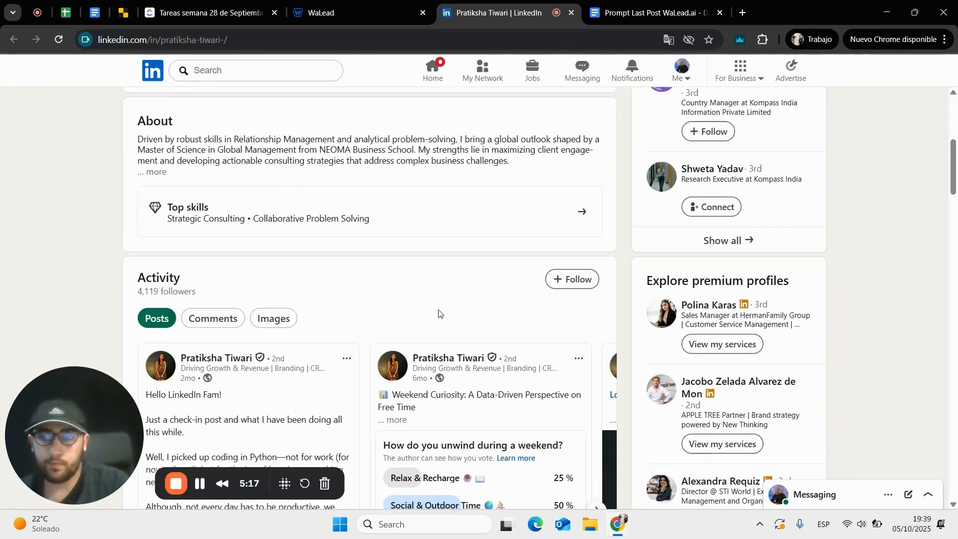
{"action": "scroll", "coordinate": [438, 313], "scroll_direction": "down", "scroll_amount": 3}
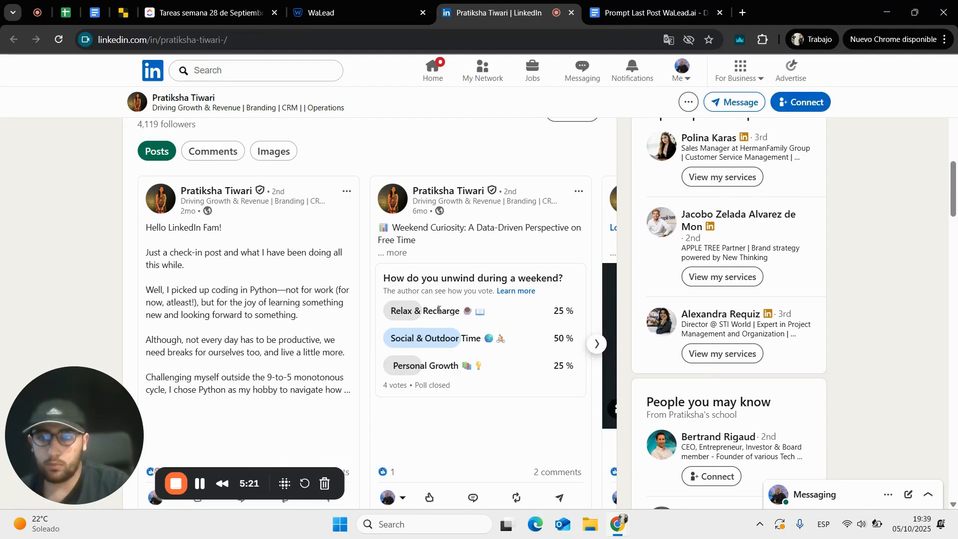
{"action": "scroll", "coordinate": [265, 277], "scroll_direction": "down", "scroll_amount": 1}
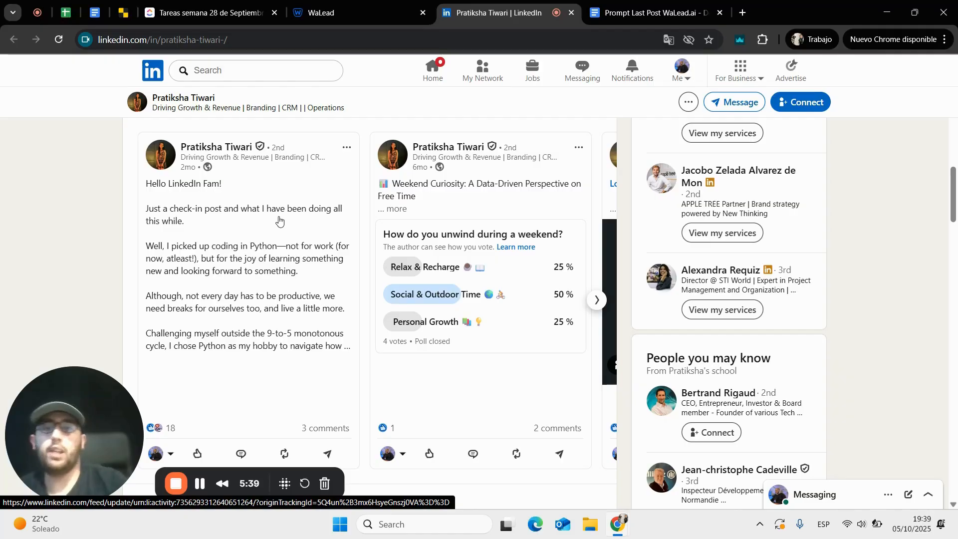
{"action": "left_click", "coordinate": [344, 7]}
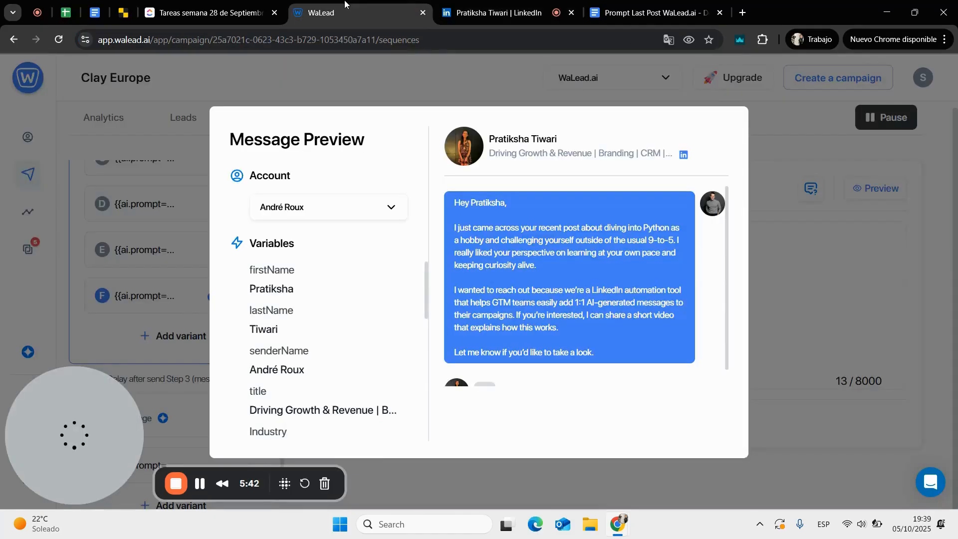
{"action": "left_click", "coordinate": [460, 79]}
Step: In the prompt's outside-Spain section, add "OR the post is older than 7 days then" after "If you do not find any post" and save variant F
{"action": "left_click", "coordinate": [368, 241]}
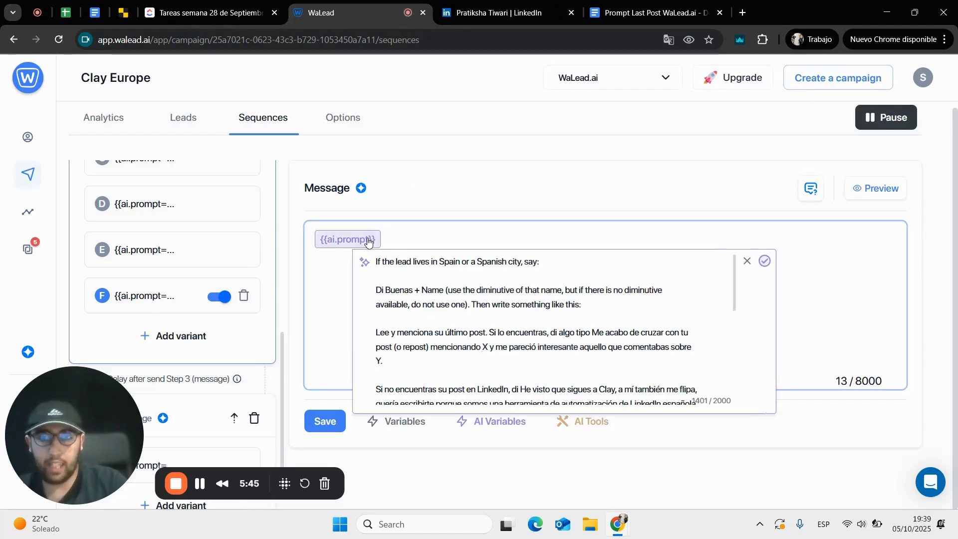
{"action": "scroll", "coordinate": [479, 307], "scroll_direction": "down", "scroll_amount": 3}
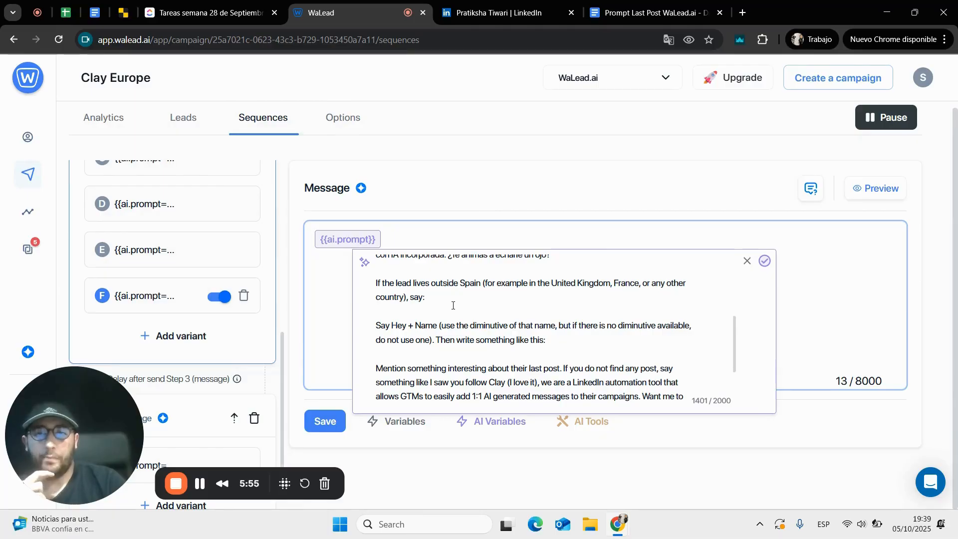
{"action": "scroll", "coordinate": [453, 305], "scroll_direction": "down", "scroll_amount": 1}
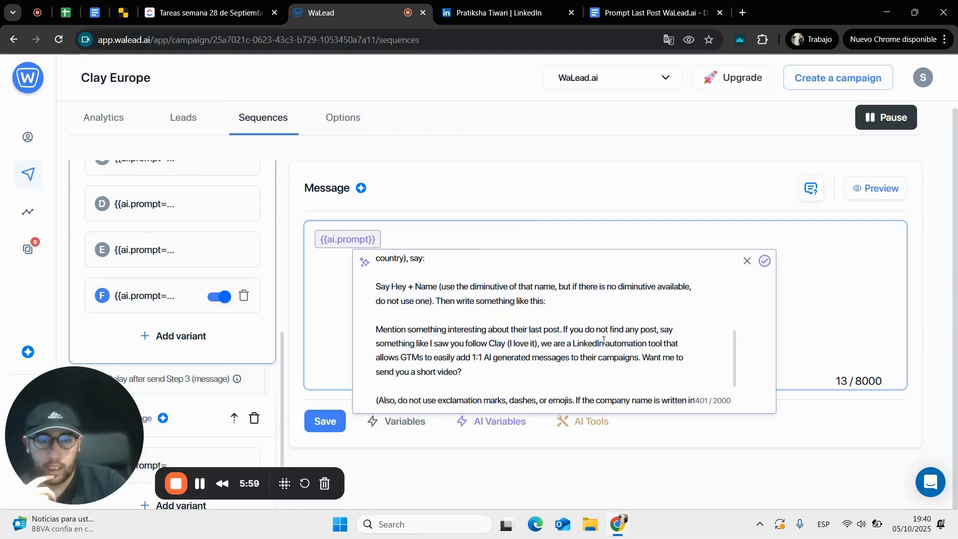
{"action": "left_click", "coordinate": [657, 330]}
{"action": "type", "text": "OR t"}
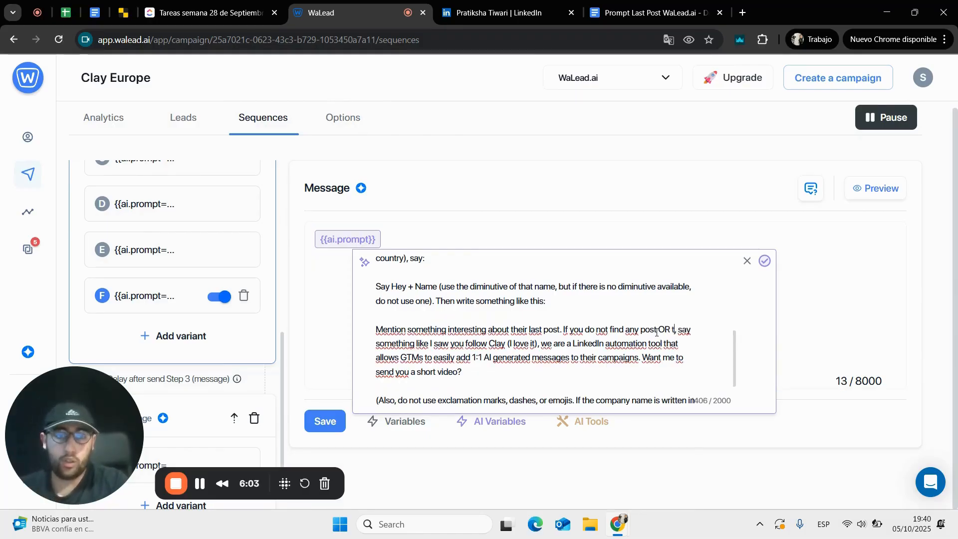
{"action": "type", "text": "he post is ol"}
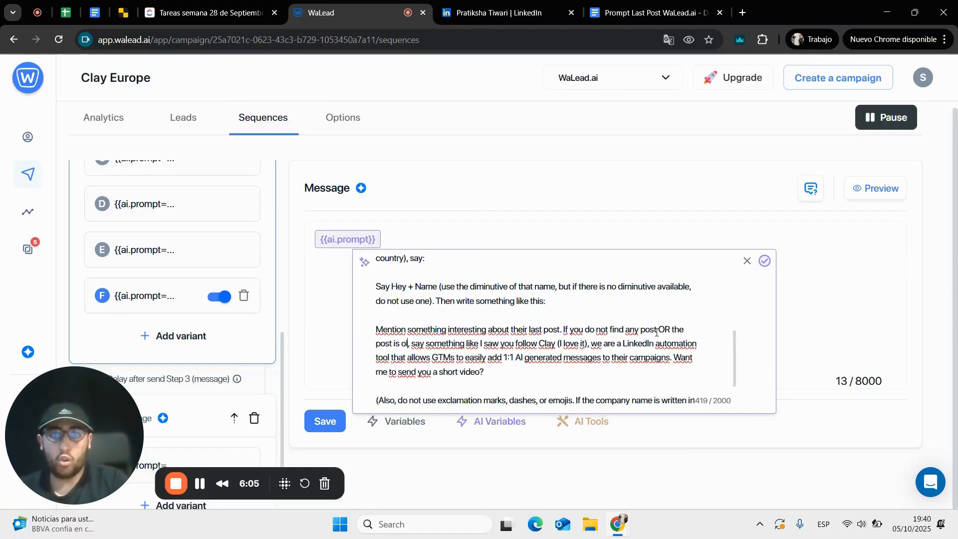
{"action": "type", "text": "der than 7"}
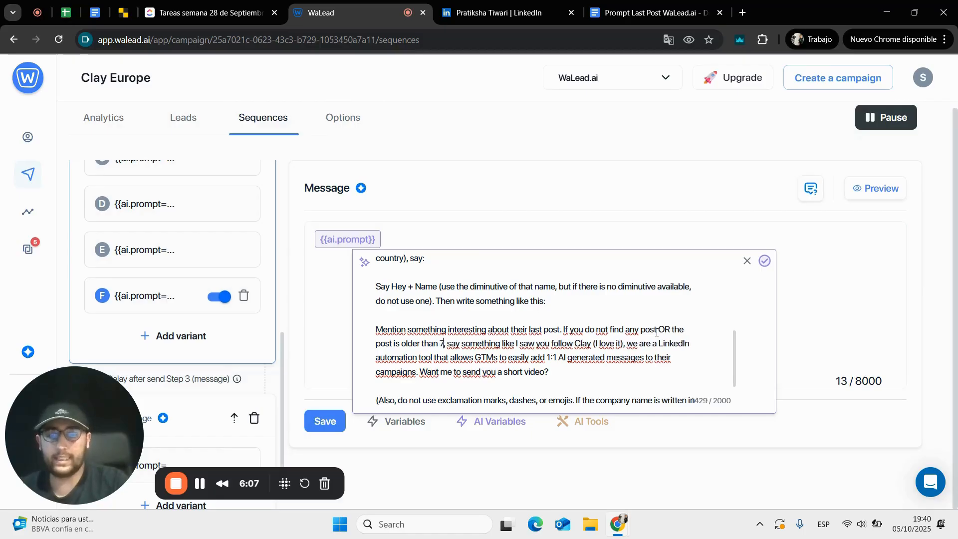
{"action": "type", "text": " days then"}
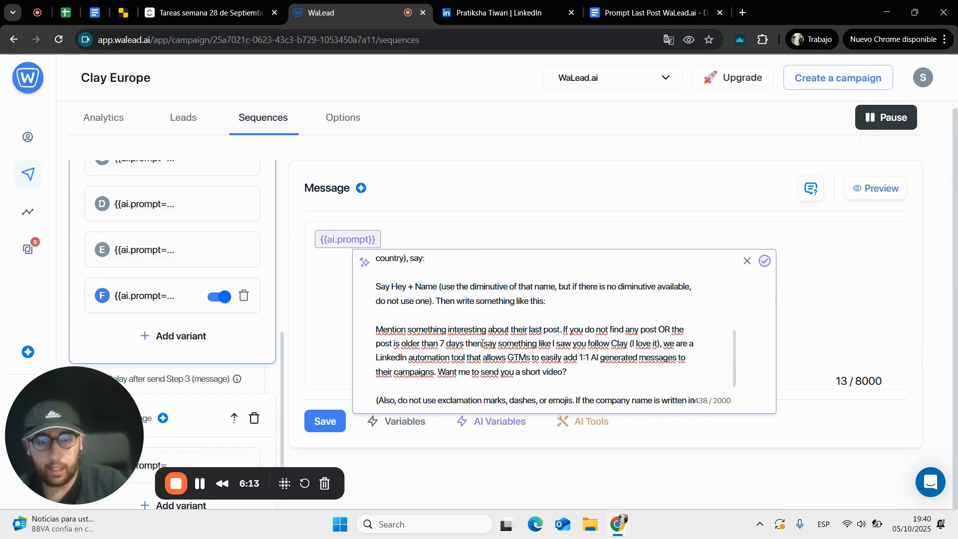
{"action": "left_click", "coordinate": [764, 260]}
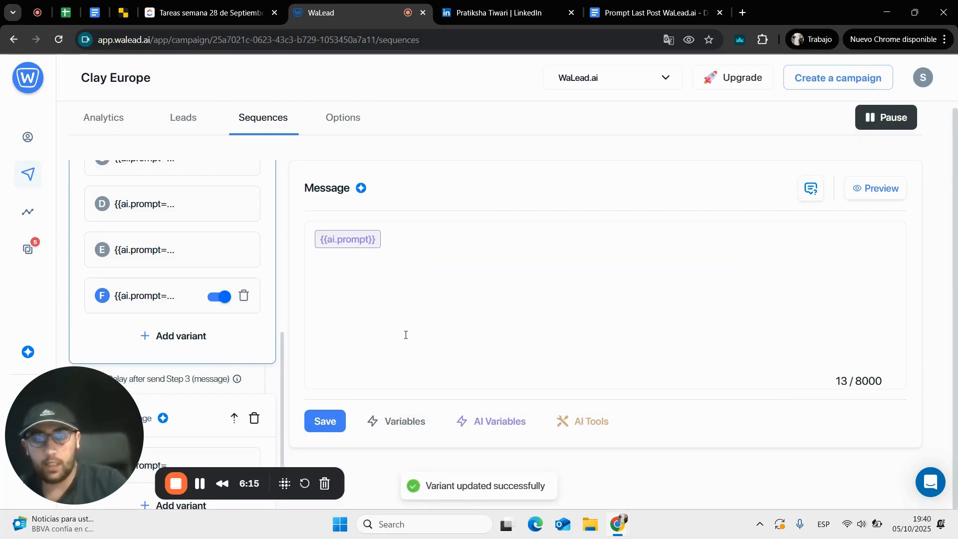
{"action": "left_click", "coordinate": [315, 420]}
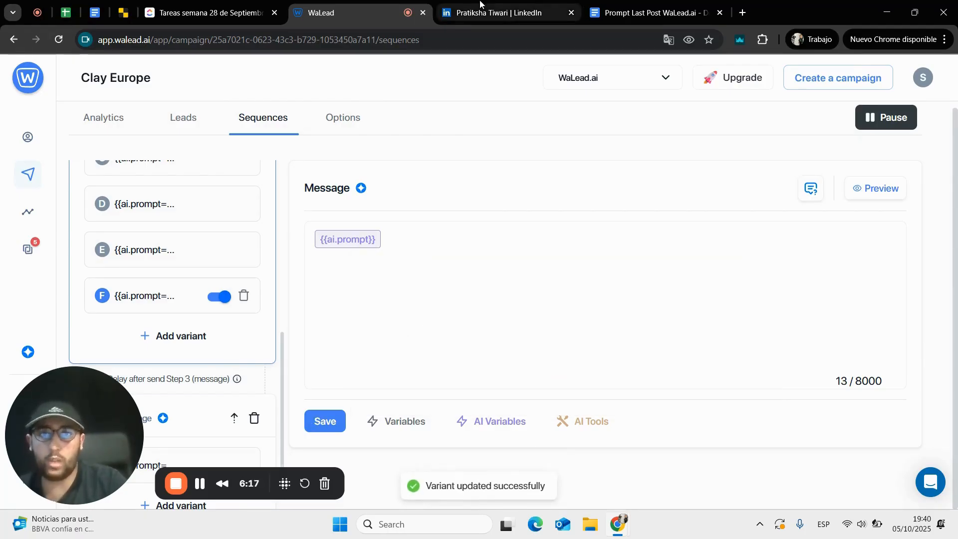
Step: Generate a new preview of variant F's message and check the date of that lead's latest post or repost on LinkedIn
{"action": "left_click", "coordinate": [463, 5]}
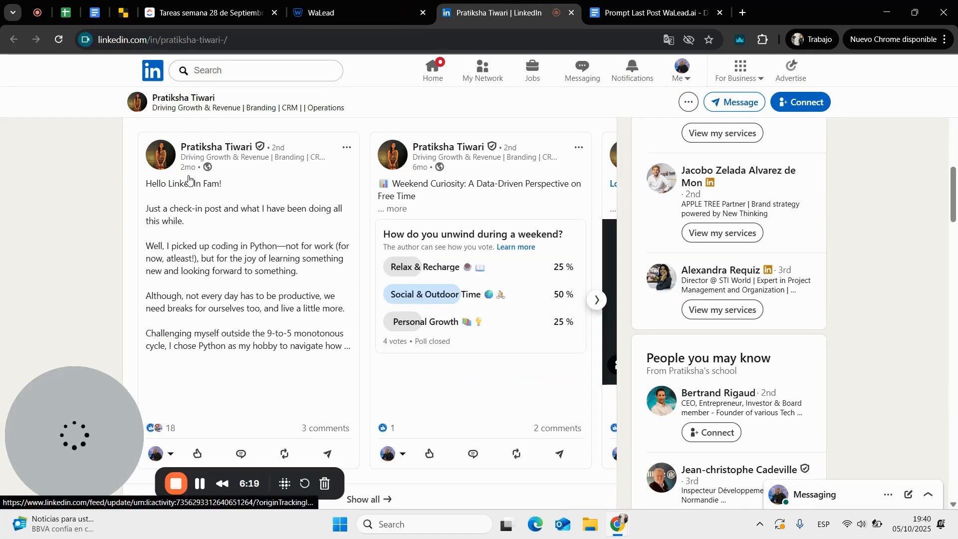
{"action": "left_click", "coordinate": [342, 5]}
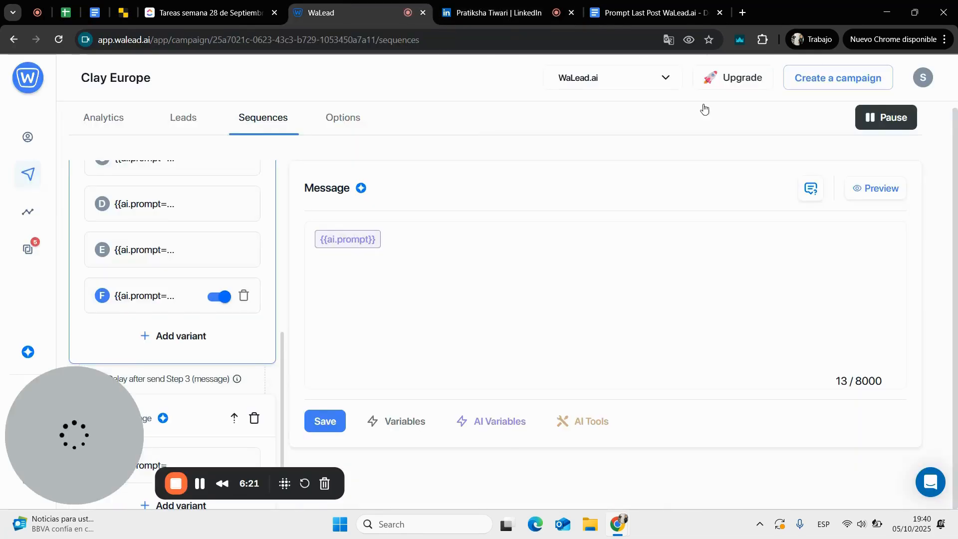
{"action": "left_click", "coordinate": [872, 189]}
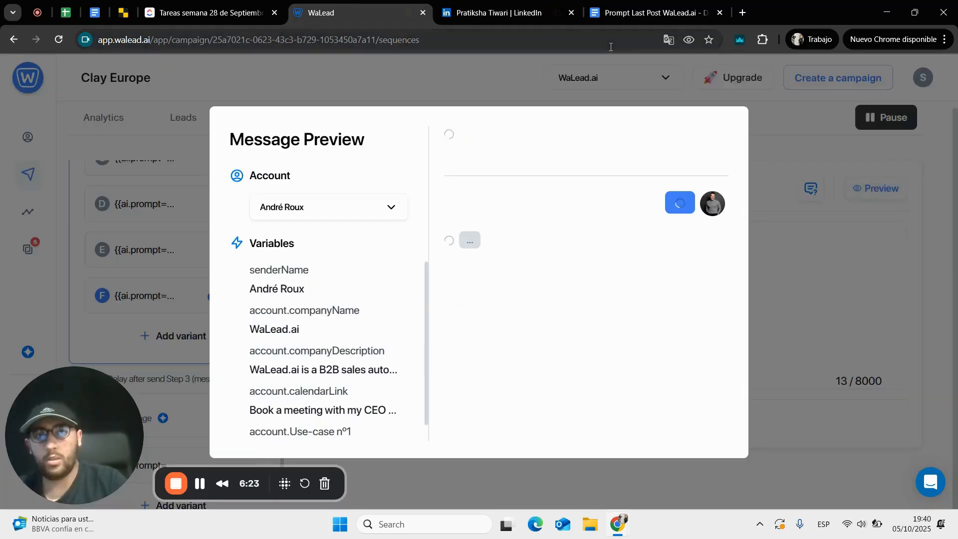
{"action": "left_click", "coordinate": [571, 13]}
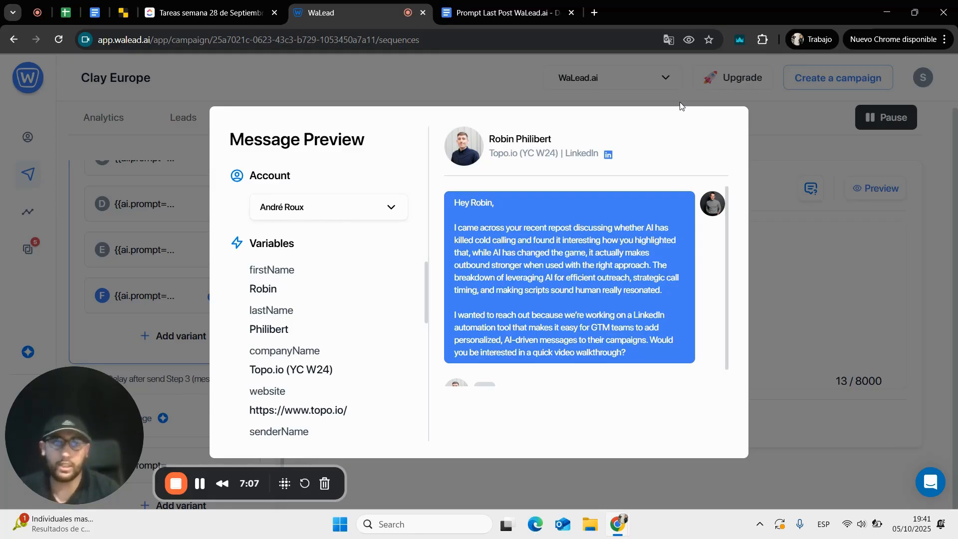
{"action": "left_click", "coordinate": [609, 154]}
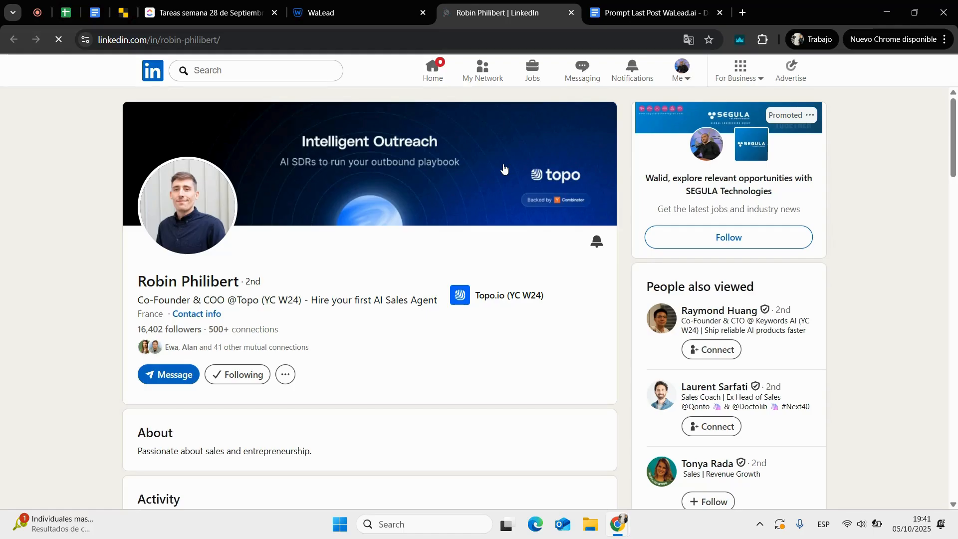
{"action": "scroll", "coordinate": [504, 168], "scroll_direction": "down", "scroll_amount": 4}
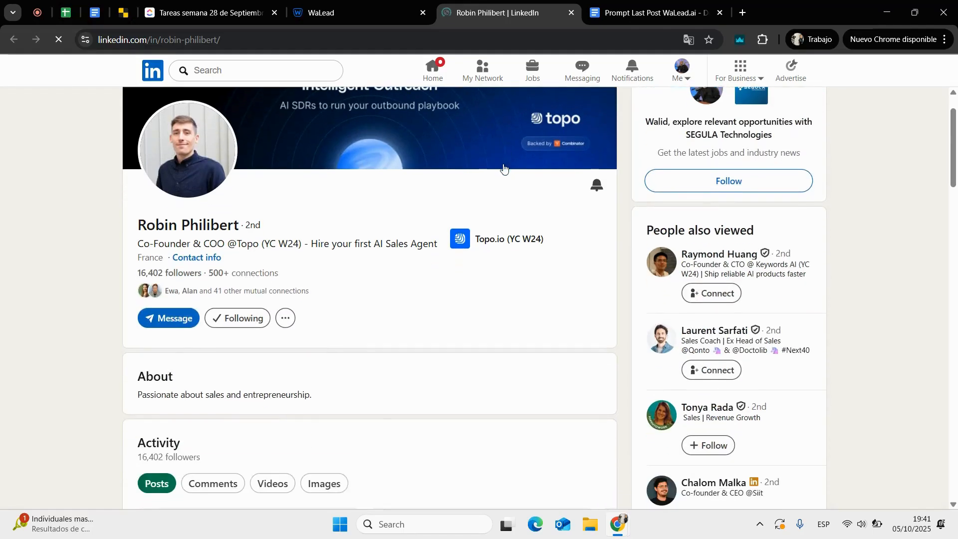
{"action": "scroll", "coordinate": [503, 168], "scroll_direction": "down", "scroll_amount": 3}
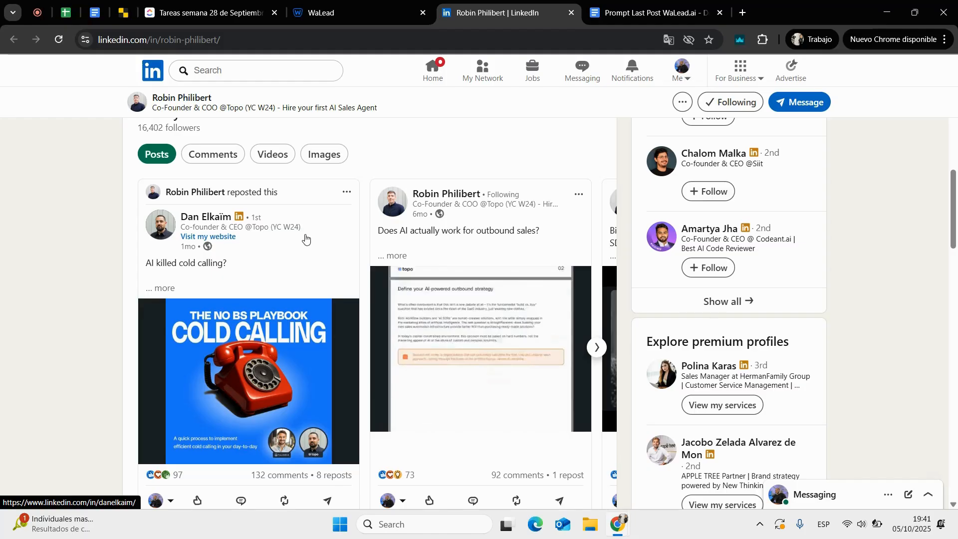
{"action": "left_click", "coordinate": [571, 16]}
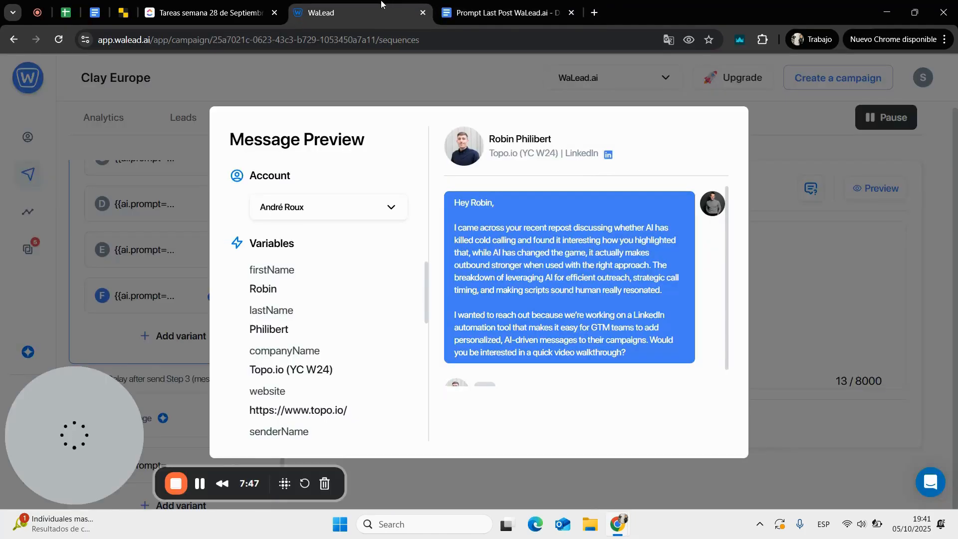
{"action": "left_click", "coordinate": [401, 73]}
Step: In the prompt's outside-Spain section, add "or repost" after "last post" and change the other two "post" mentions to "post/repost"
{"action": "left_click", "coordinate": [350, 239]}
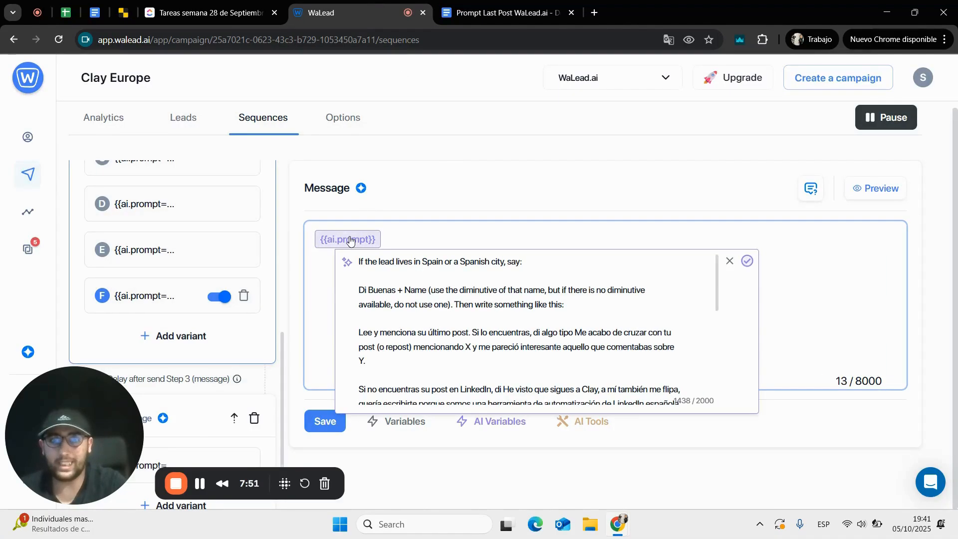
{"action": "scroll", "coordinate": [484, 330], "scroll_direction": "down", "scroll_amount": 5}
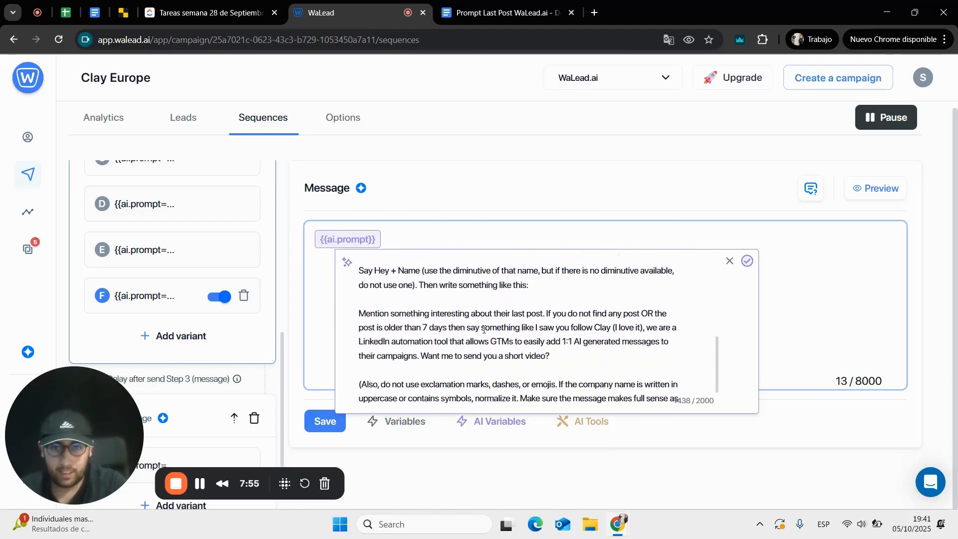
{"action": "left_click", "coordinate": [542, 314]}
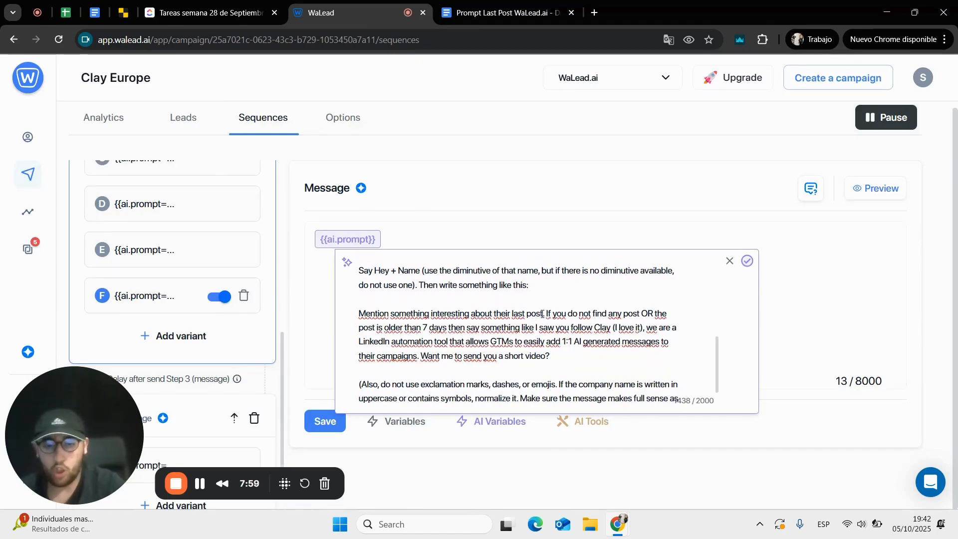
{"action": "type", "text": "or repost"}
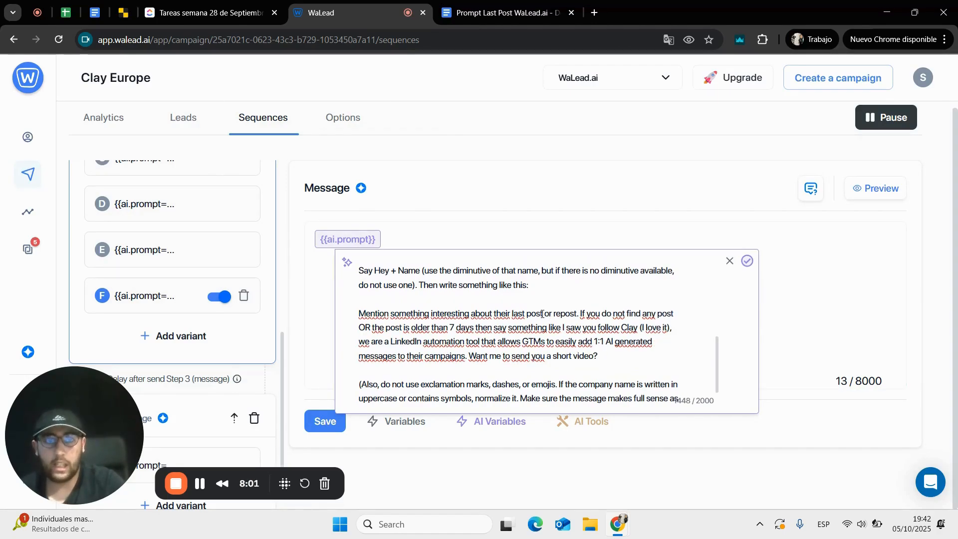
{"action": "left_click", "coordinate": [678, 312]}
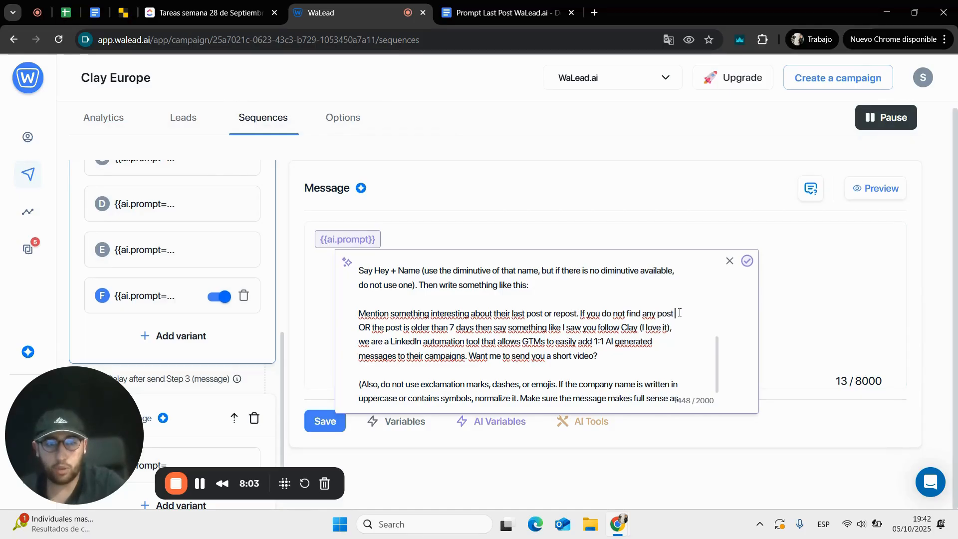
{"action": "type", "text": "/"}
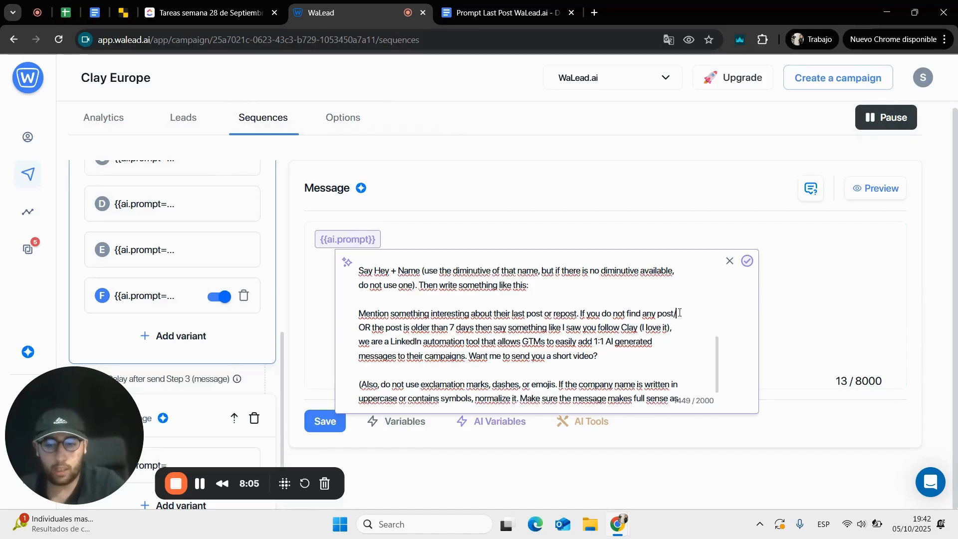
{"action": "type", "text": "repost OR the post is older than 7 days then say something like I saw you follow"}
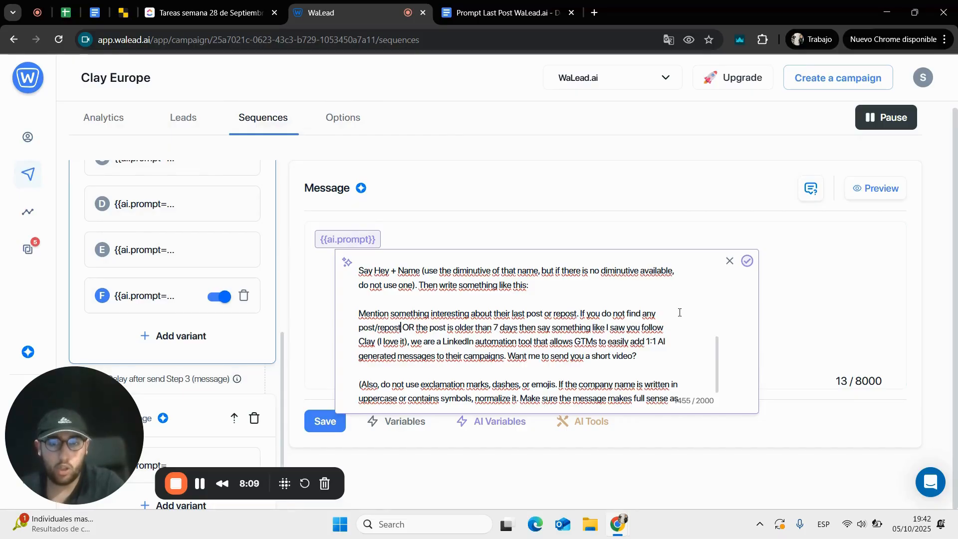
{"action": "left_click", "coordinate": [446, 327]}
{"action": "type", "text": "/repost"}
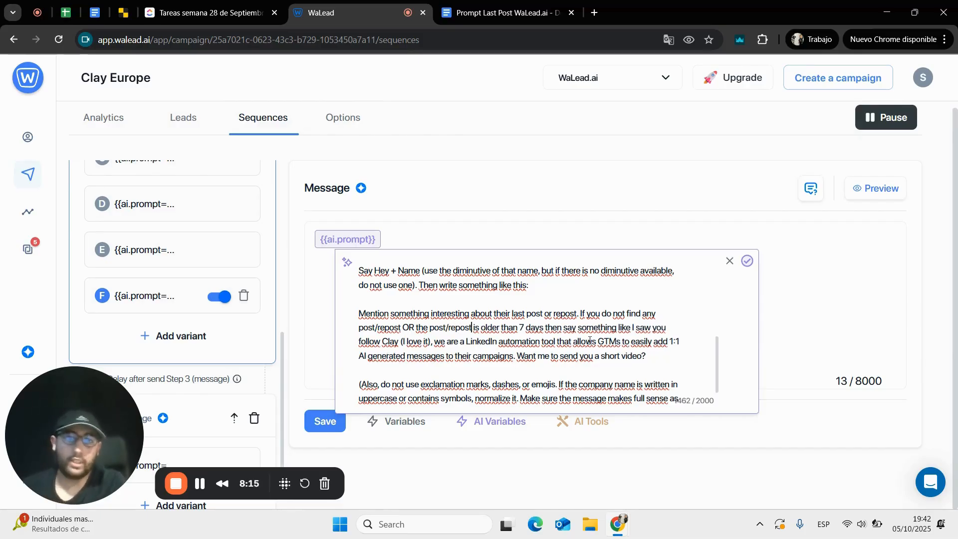
{"action": "left_click", "coordinate": [747, 261]}
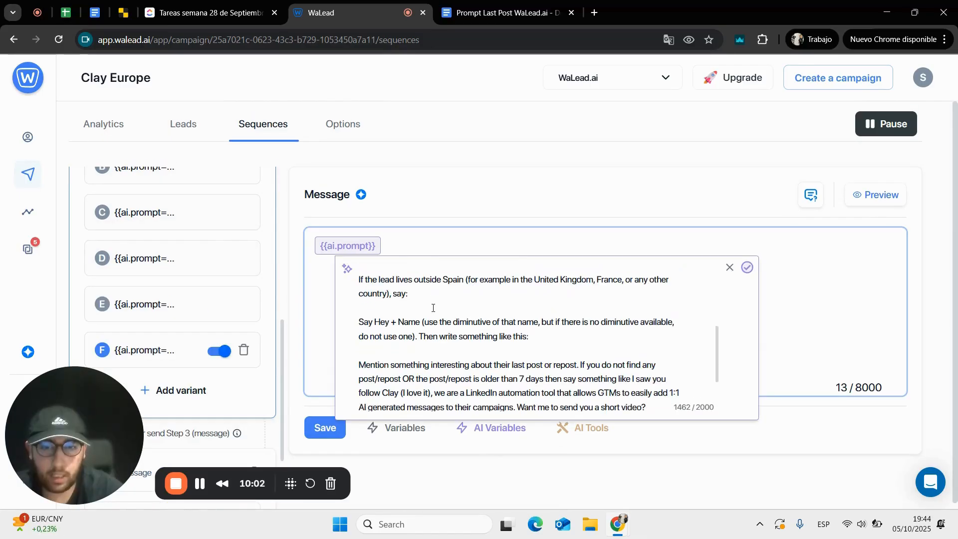
Step: Split the outside-Spain instructions into two case scenarios, the first for a last post/repost ">7 days OLD (CHECK THE DATE OF THE POST TO KNOW)", and save variant F
{"action": "scroll", "coordinate": [435, 366], "scroll_direction": "down", "scroll_amount": 1}
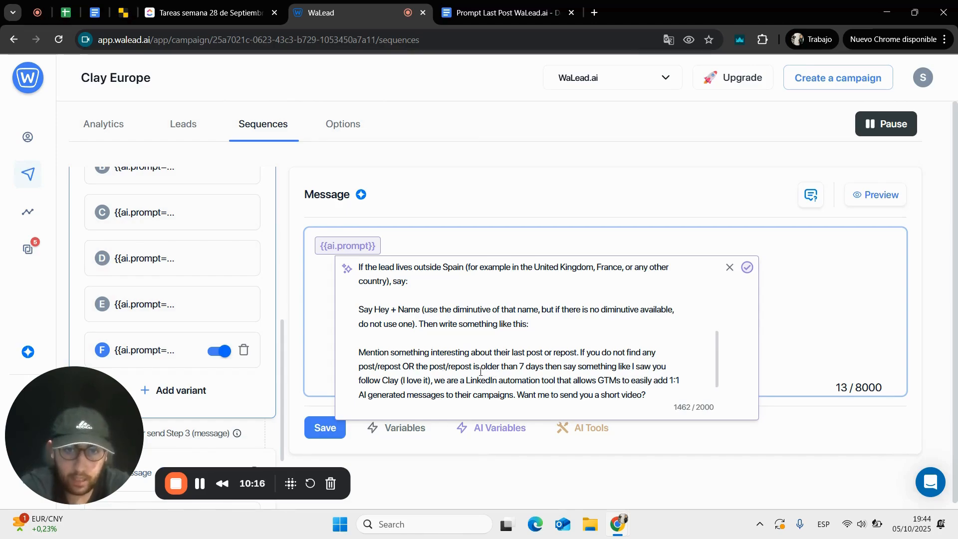
{"action": "left_click", "coordinate": [476, 344]}
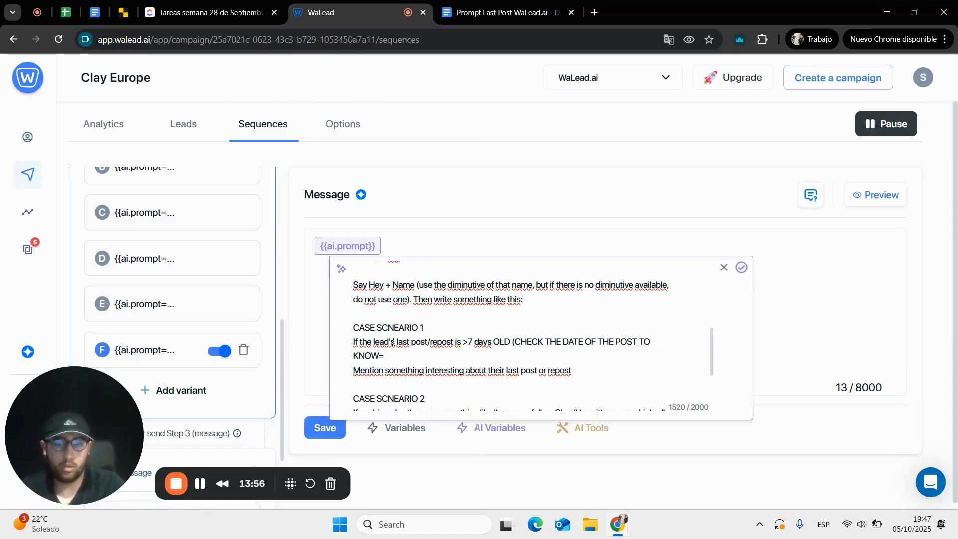
{"action": "key", "text": "BackSpace"}
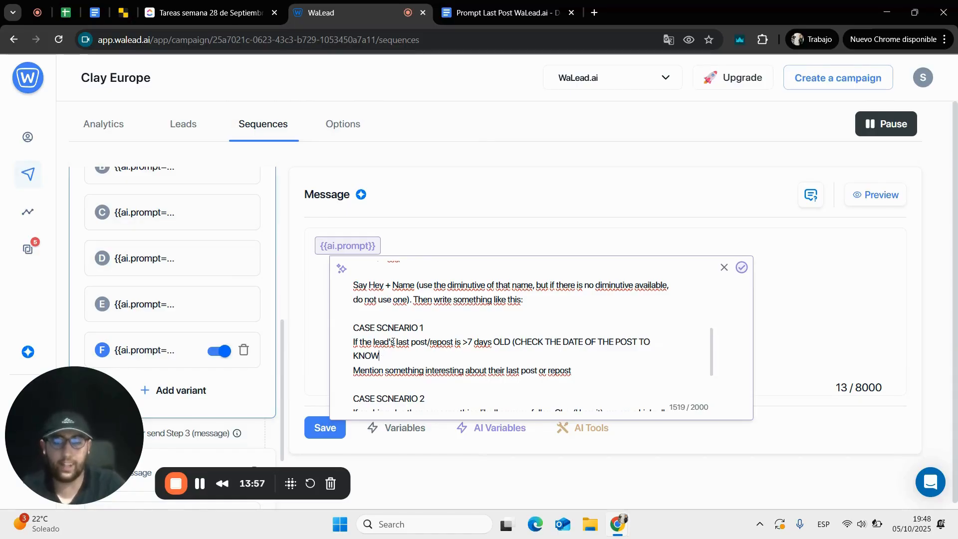
{"action": "type", "text": ")"}
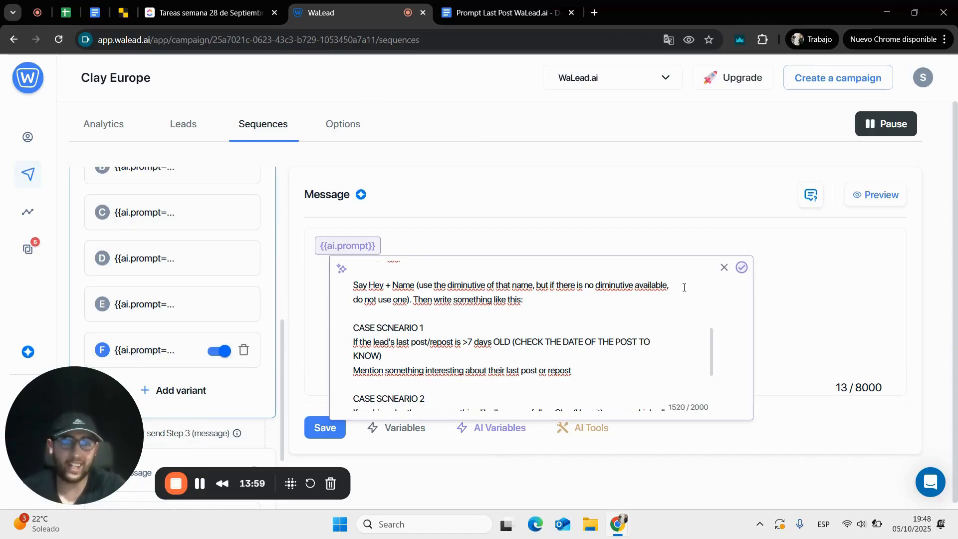
{"action": "left_click", "coordinate": [741, 267]}
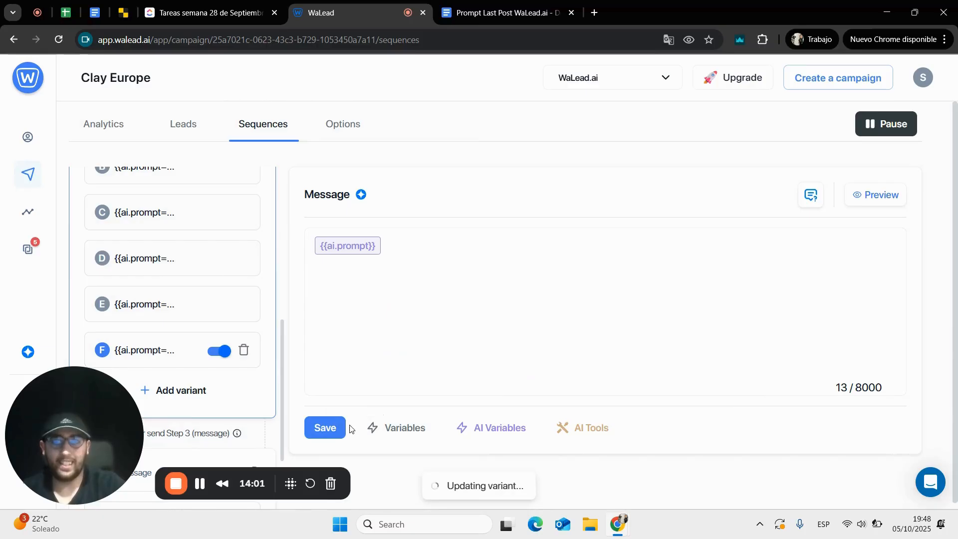
{"action": "left_click", "coordinate": [334, 433]}
{"action": "left_click", "coordinate": [334, 433]}
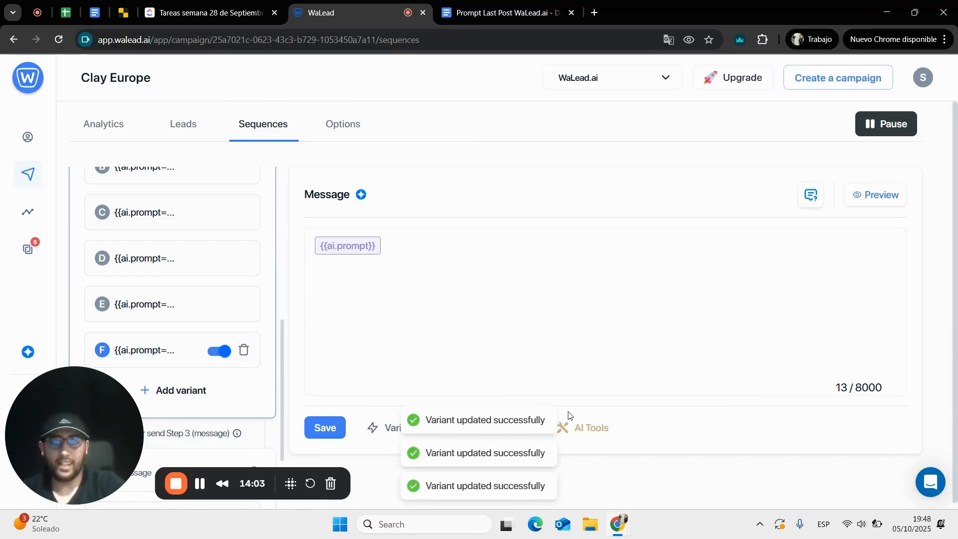
Step: Preview the message from the case-scenario prompt and compare it with the recent activity on the previewed lead's LinkedIn profile
{"action": "left_click", "coordinate": [859, 200]}
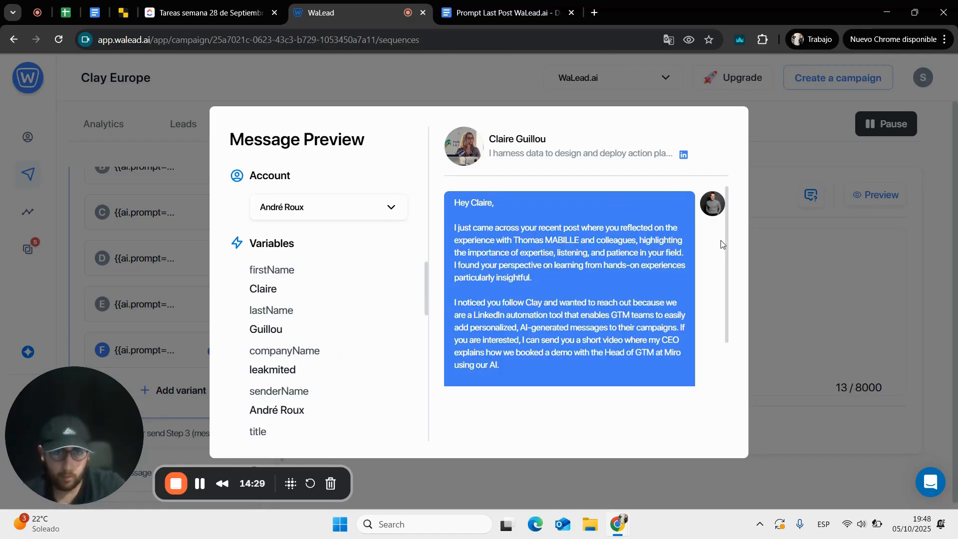
{"action": "left_click", "coordinate": [683, 155]}
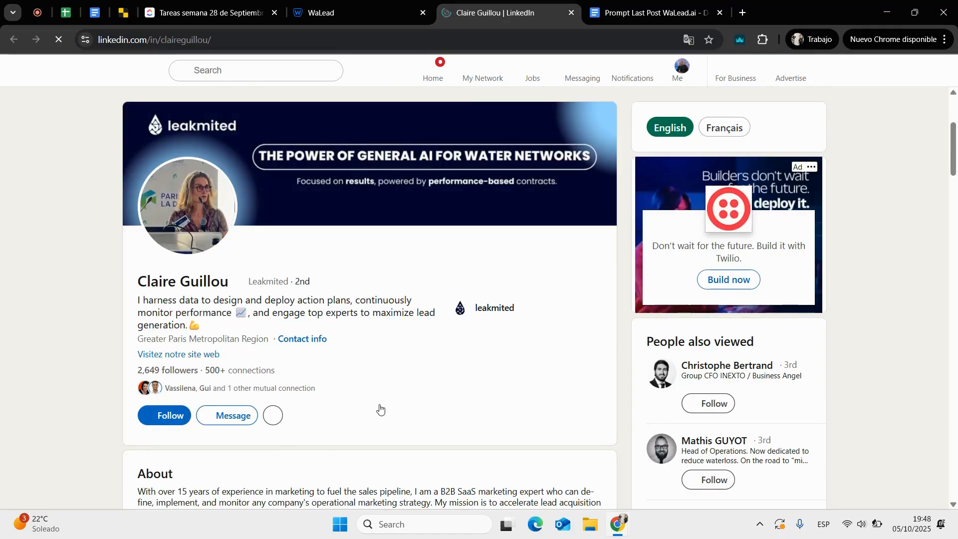
{"action": "scroll", "coordinate": [379, 408], "scroll_direction": "down", "scroll_amount": 4}
{"action": "scroll", "coordinate": [379, 408], "scroll_direction": "down", "scroll_amount": 3}
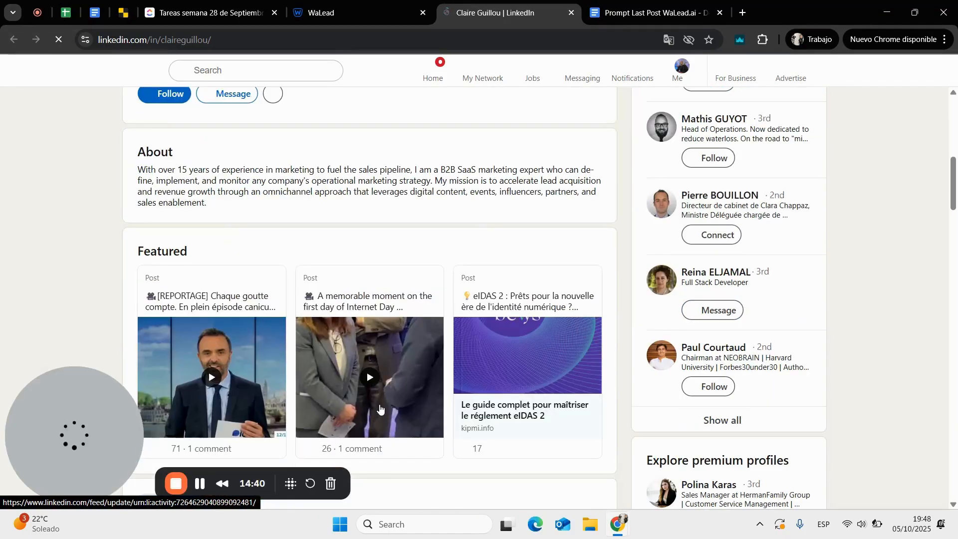
{"action": "scroll", "coordinate": [379, 409], "scroll_direction": "down", "scroll_amount": 5}
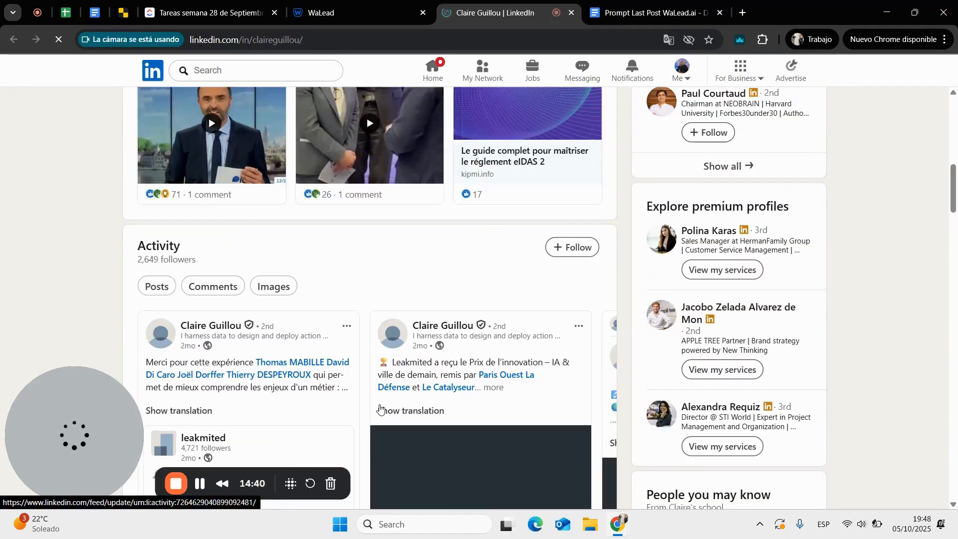
{"action": "scroll", "coordinate": [379, 409], "scroll_direction": "down", "scroll_amount": 1}
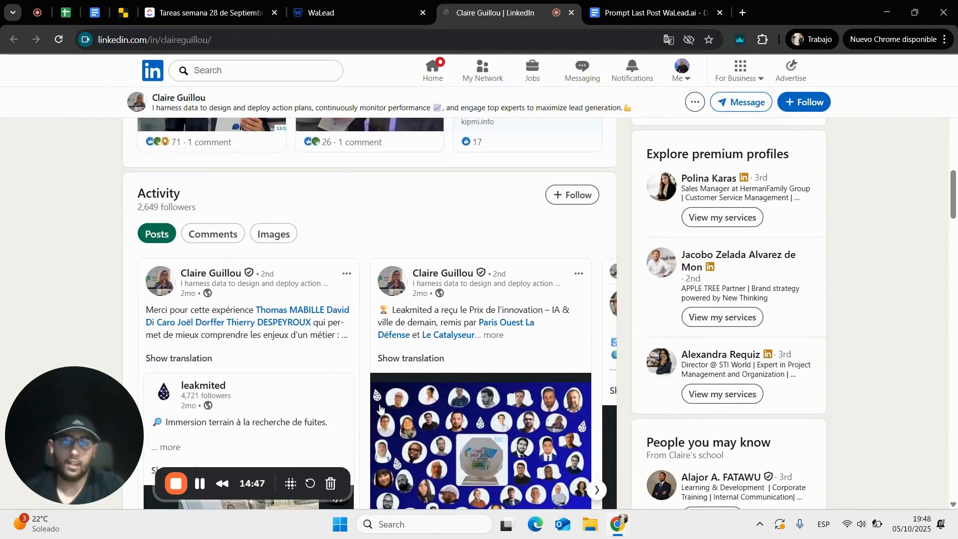
{"action": "scroll", "coordinate": [379, 408], "scroll_direction": "down", "scroll_amount": 2}
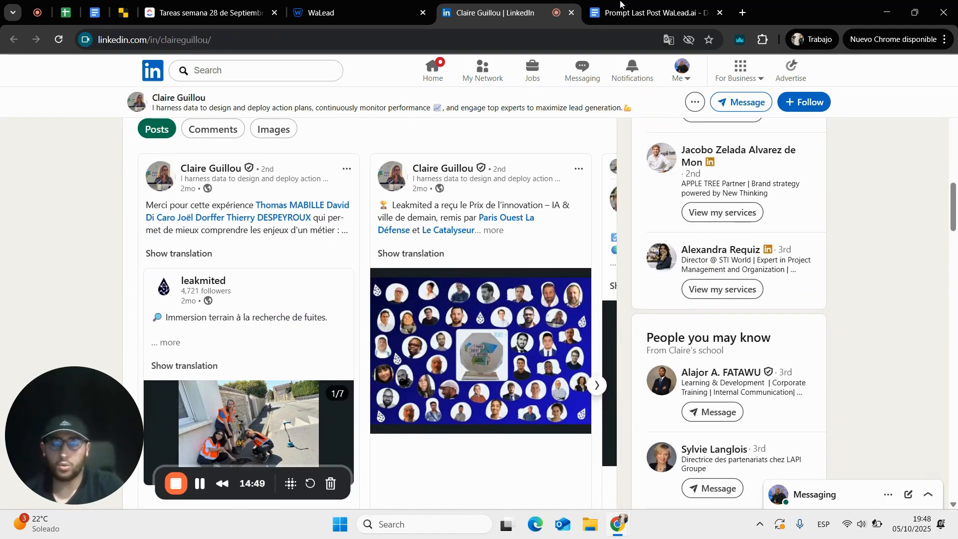
{"action": "left_click", "coordinate": [571, 16]}
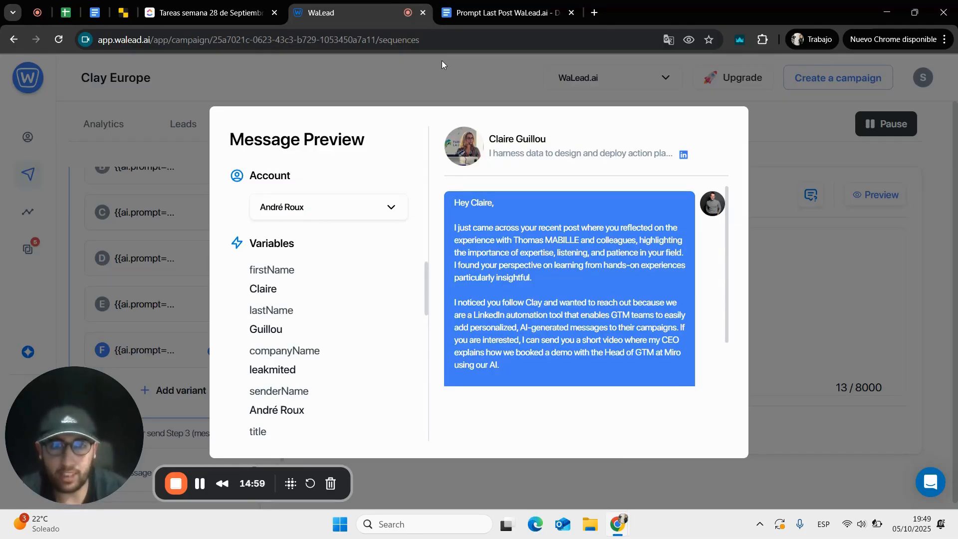
{"action": "left_click", "coordinate": [444, 75]}
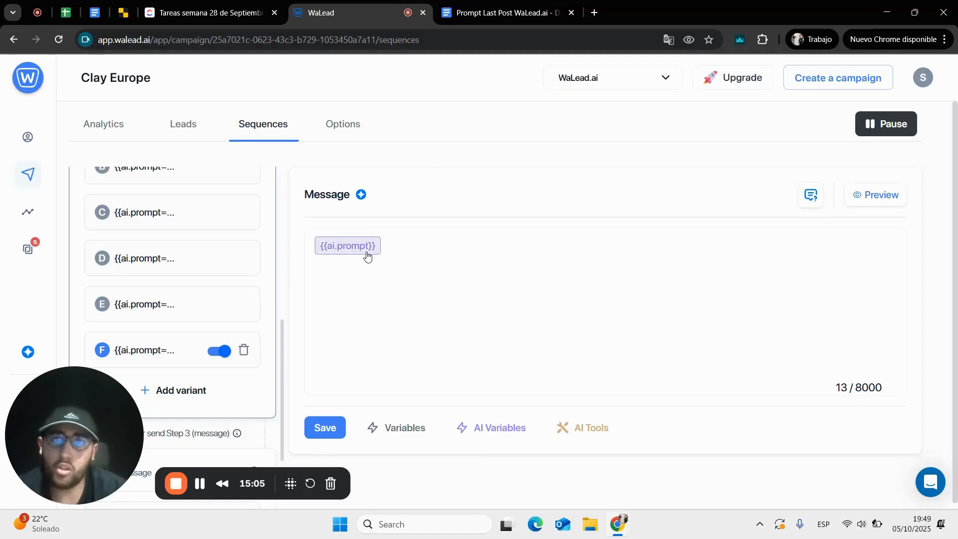
Step: Replace the Step 1 screener text with "My ICP has posted/repost in the last 7 days."
{"action": "mouse_move", "coordinate": [212, 259]}
{"action": "scroll", "coordinate": [212, 258], "scroll_direction": "up", "scroll_amount": 6}
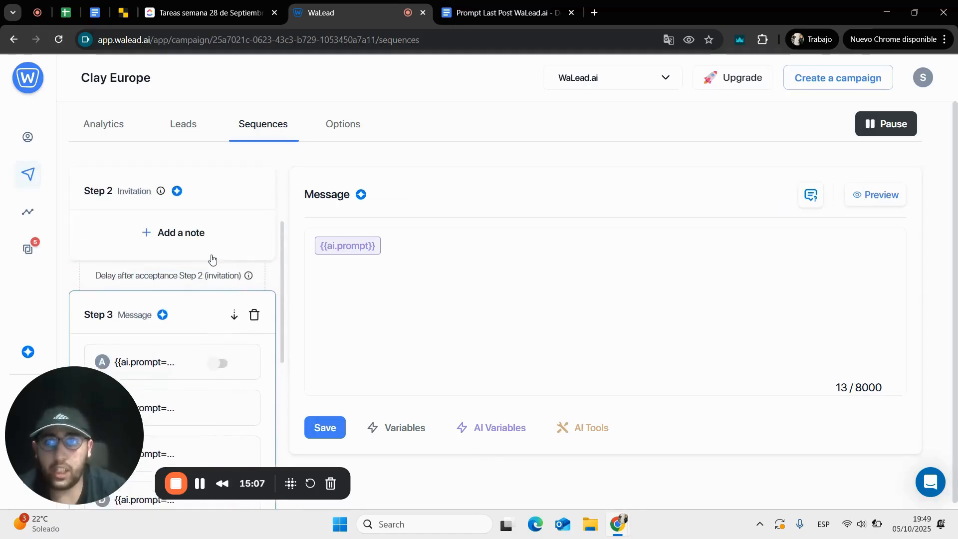
{"action": "scroll", "coordinate": [212, 259], "scroll_direction": "up", "scroll_amount": 3}
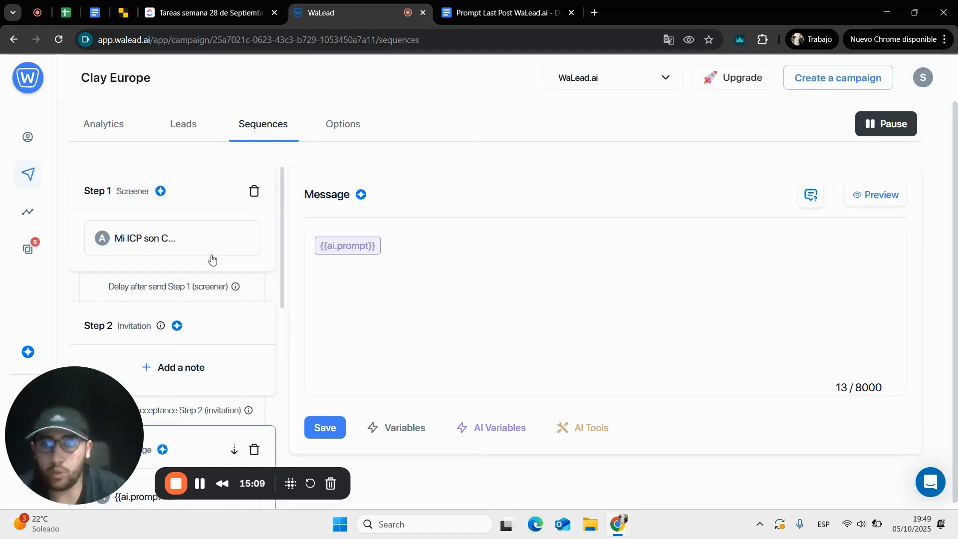
{"action": "left_click", "coordinate": [176, 241]}
{"action": "left_click_drag", "start_coordinate": [823, 248], "coordinate": [307, 165]}
{"action": "key", "text": "BackSpace"}
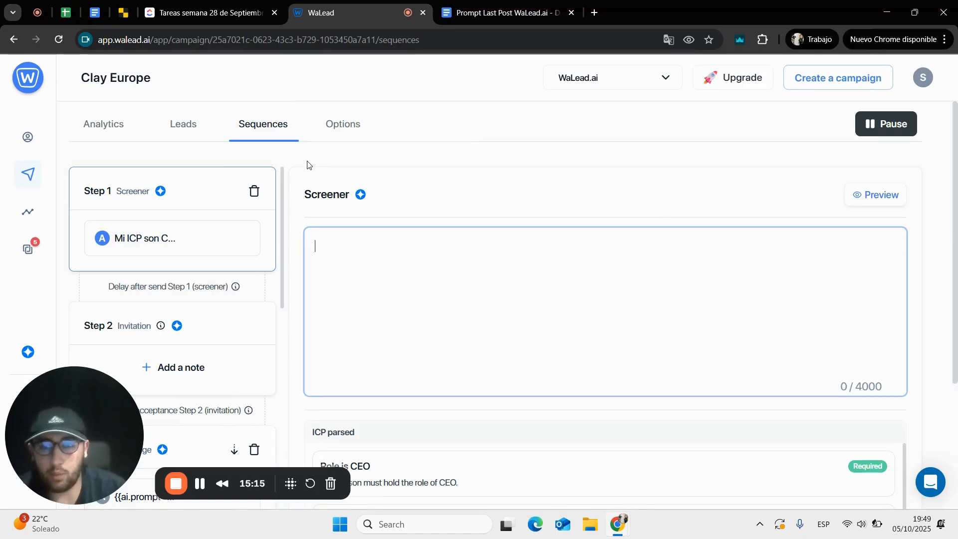
{"action": "type", "text": "M"}
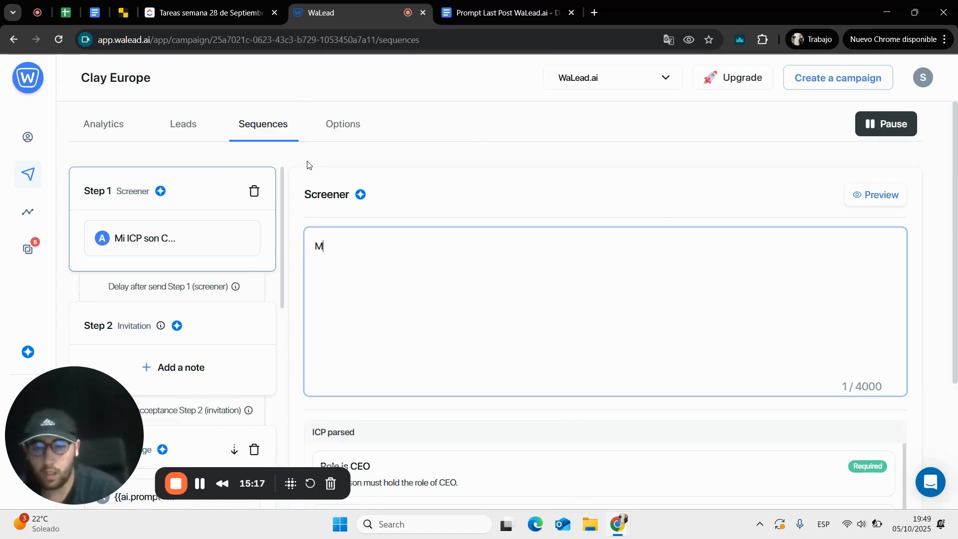
{"action": "type", "text": "y ICP has"}
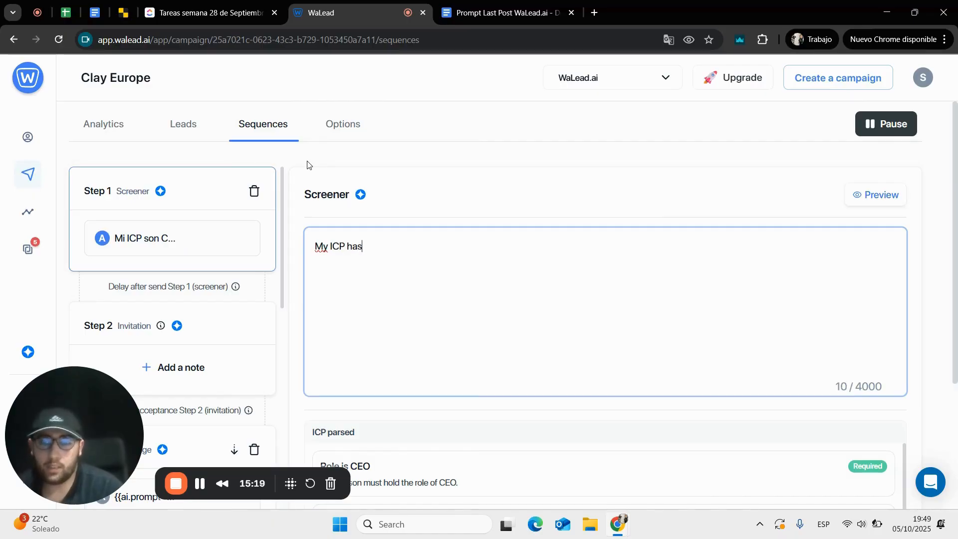
{"action": "type", "text": " posted/rp"}
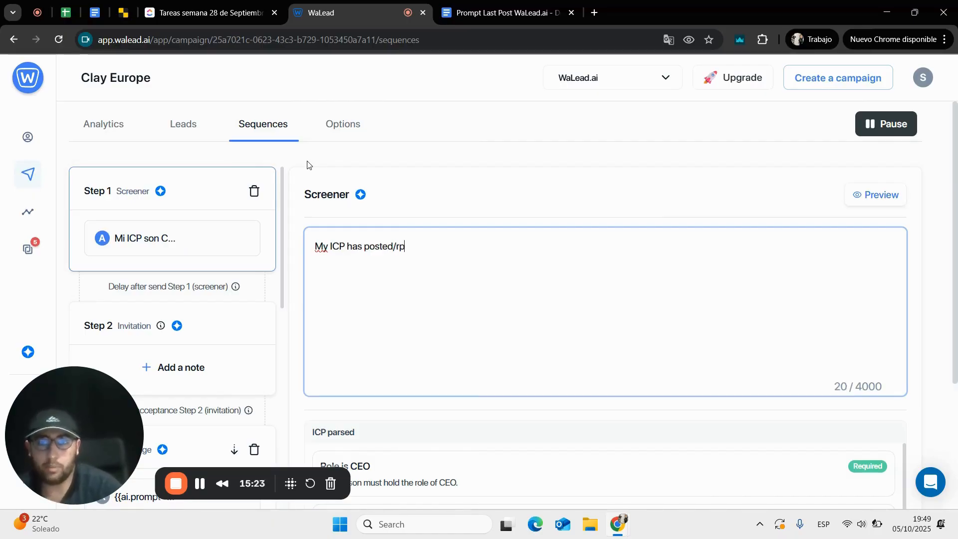
{"action": "key", "text": "BackSpace"}
{"action": "type", "text": "epost in "}
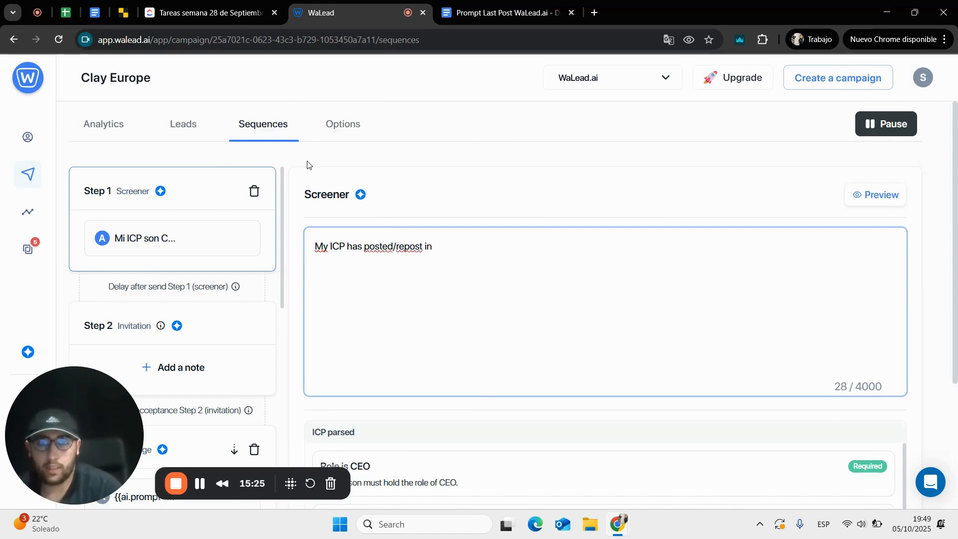
{"action": "type", "text": "t"}
{"action": "type", "text": "la"}
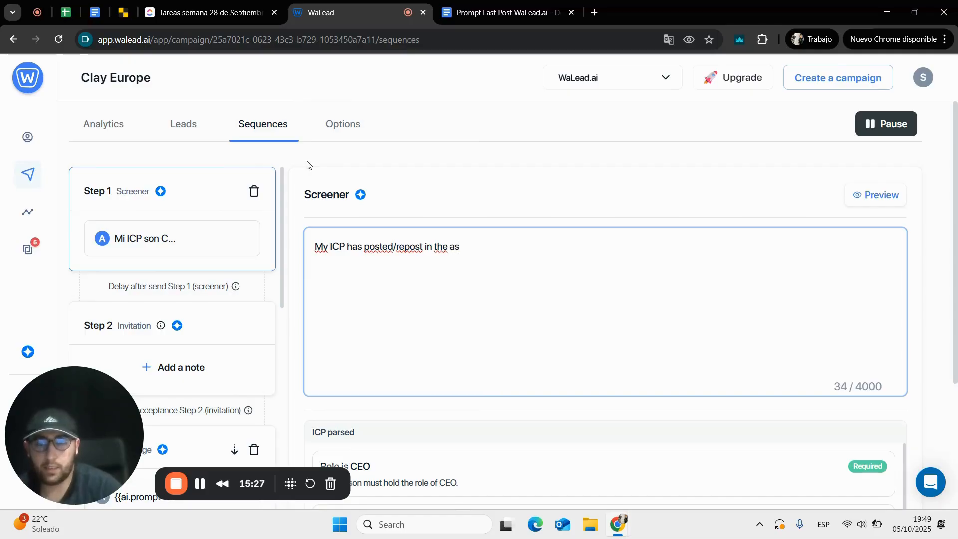
{"action": "key", "text": "BackSpace"}
{"action": "key", "text": "BackSpace"}
{"action": "type", "text": "last 7 days."}
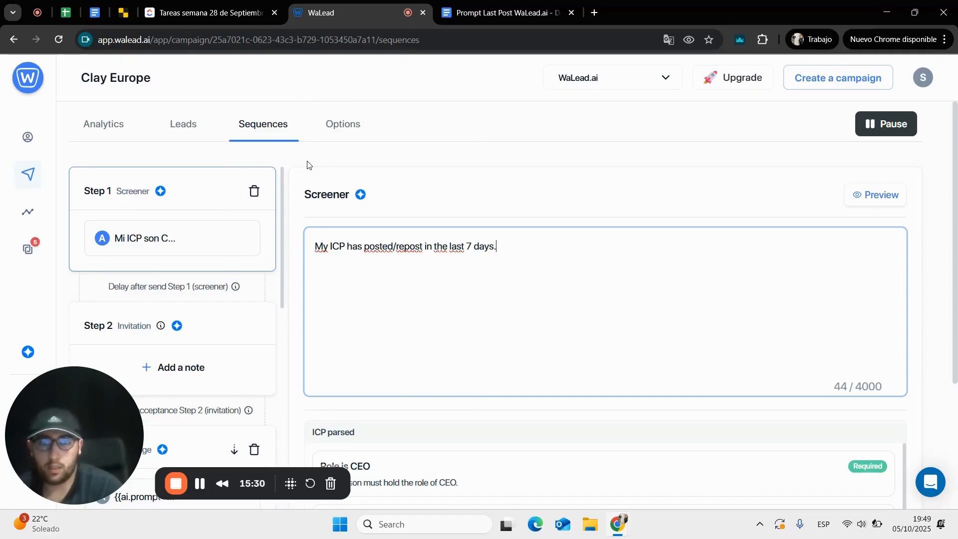
Step: Enable the WaLead | Last Post AI tool for the Step 1 screener and save the variant
{"action": "scroll", "coordinate": [459, 220], "scroll_direction": "down", "scroll_amount": 4}
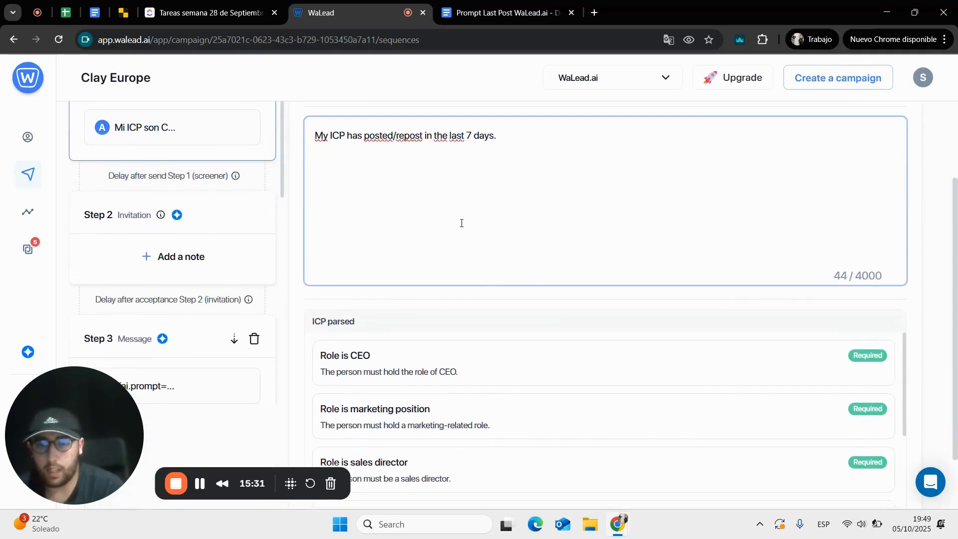
{"action": "left_click", "coordinate": [362, 461]}
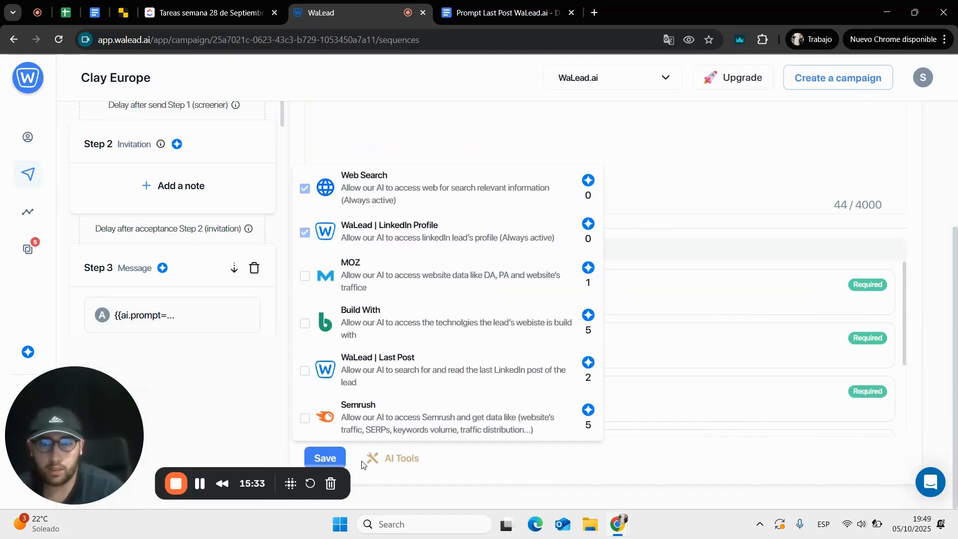
{"action": "left_click", "coordinate": [305, 372]}
{"action": "left_click", "coordinate": [305, 372]}
{"action": "left_click", "coordinate": [306, 372]}
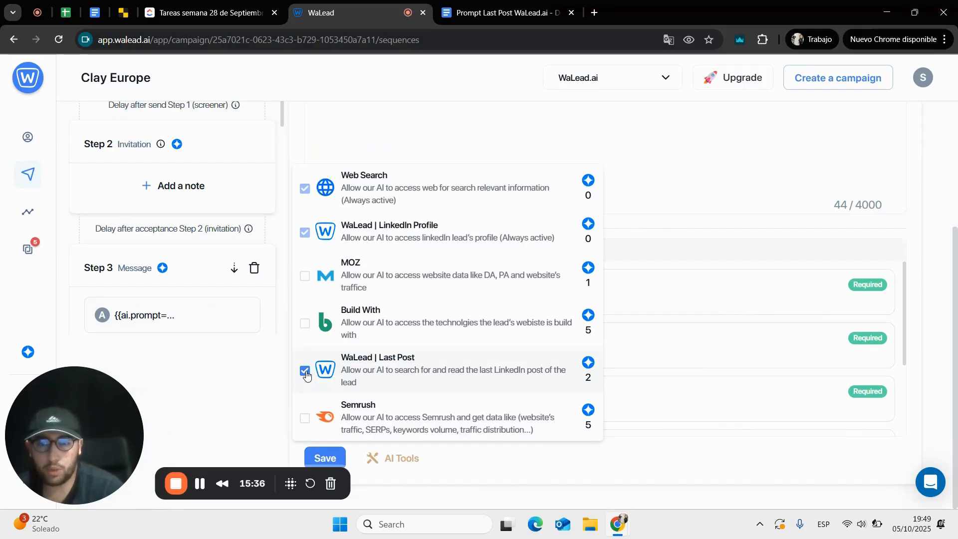
{"action": "left_click", "coordinate": [268, 398]}
{"action": "left_click", "coordinate": [325, 457]}
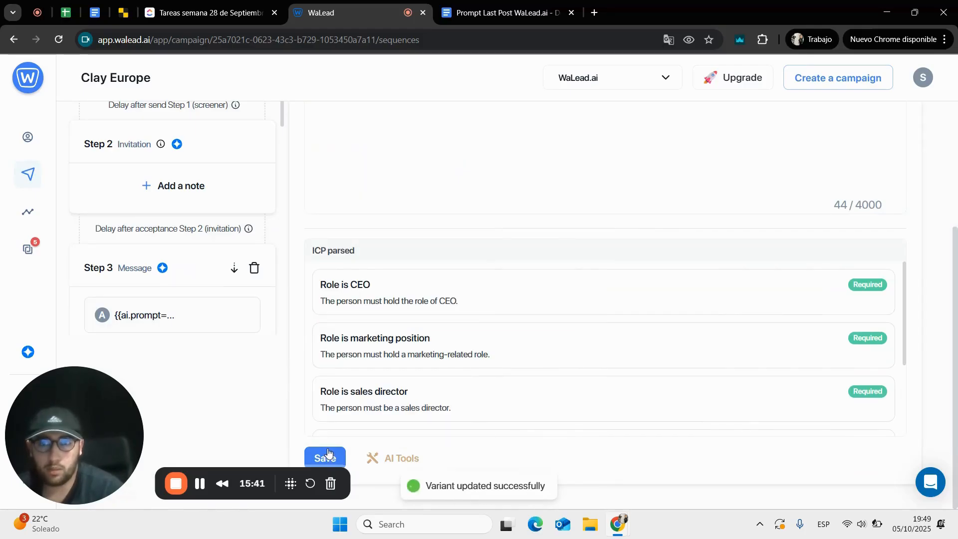
Step: Preview the Step 1 screener on a lead and check the criteria breakdown for recent posting activity
{"action": "scroll", "coordinate": [440, 181], "scroll_direction": "up", "scroll_amount": 3}
{"action": "left_click", "coordinate": [880, 196]}
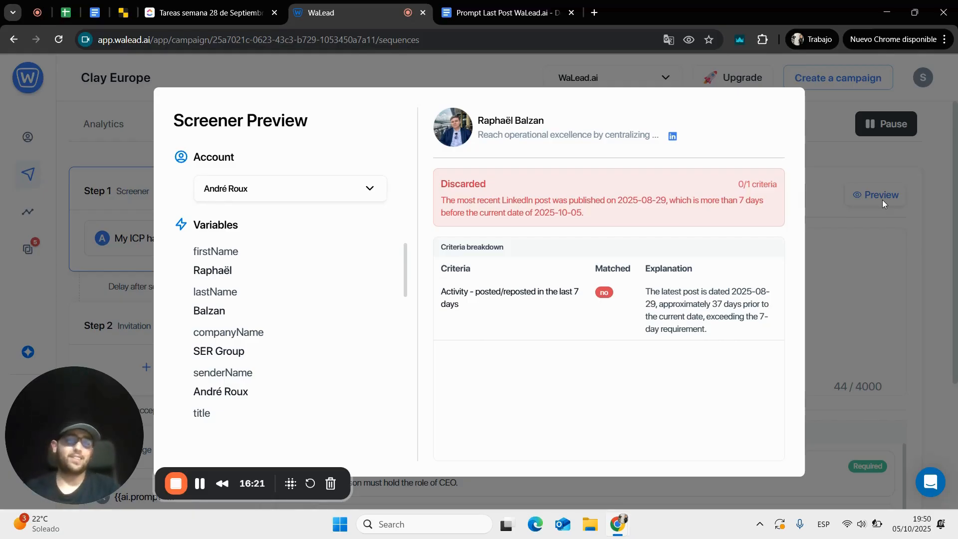
{"action": "left_click", "coordinate": [881, 200]}
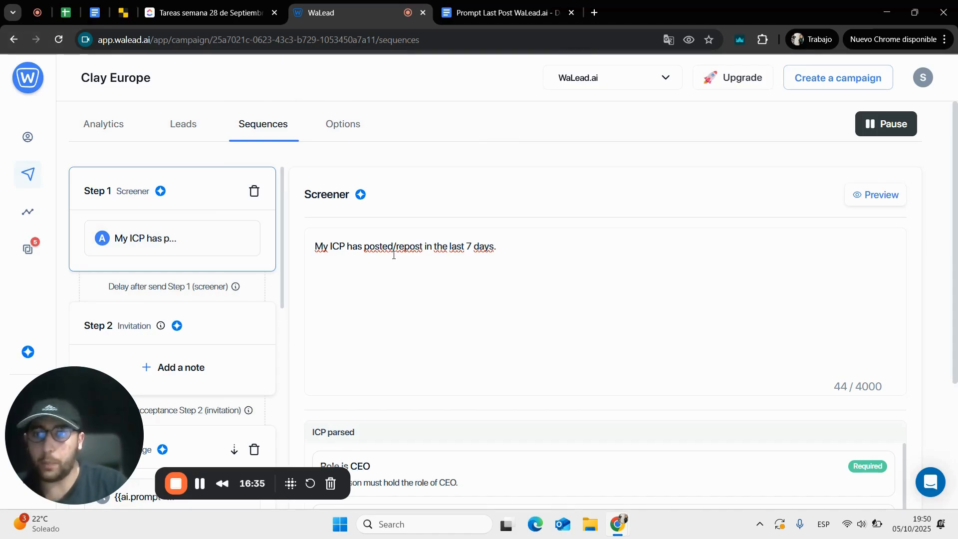
{"action": "scroll", "coordinate": [205, 330], "scroll_direction": "down", "scroll_amount": 2}
{"action": "scroll", "coordinate": [205, 330], "scroll_direction": "down", "scroll_amount": 4}
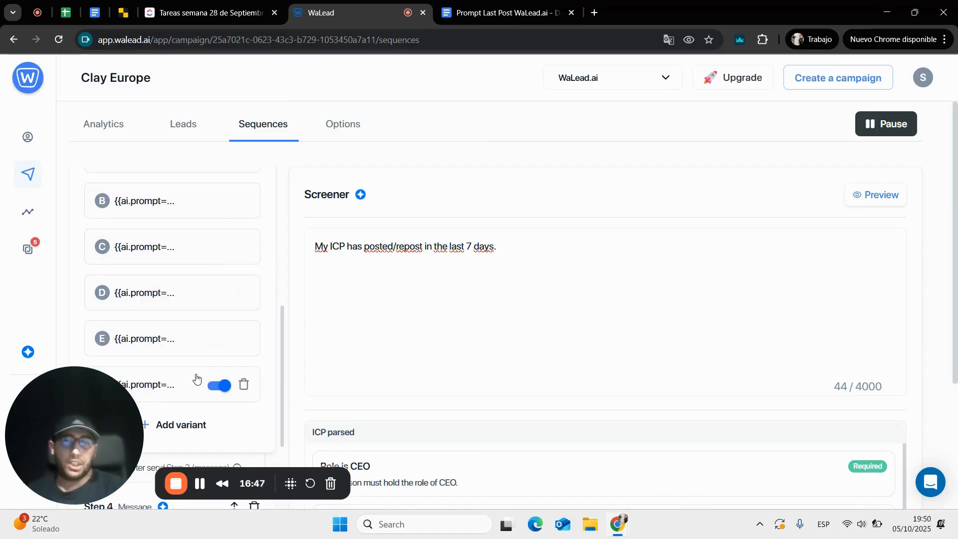
Step: Copy the screener text, switch to the "Prompt Last Post WaLead.ai" Google Docs document and add a dashed separator line at its end
{"action": "left_click_drag", "start_coordinate": [524, 274], "coordinate": [313, 248]}
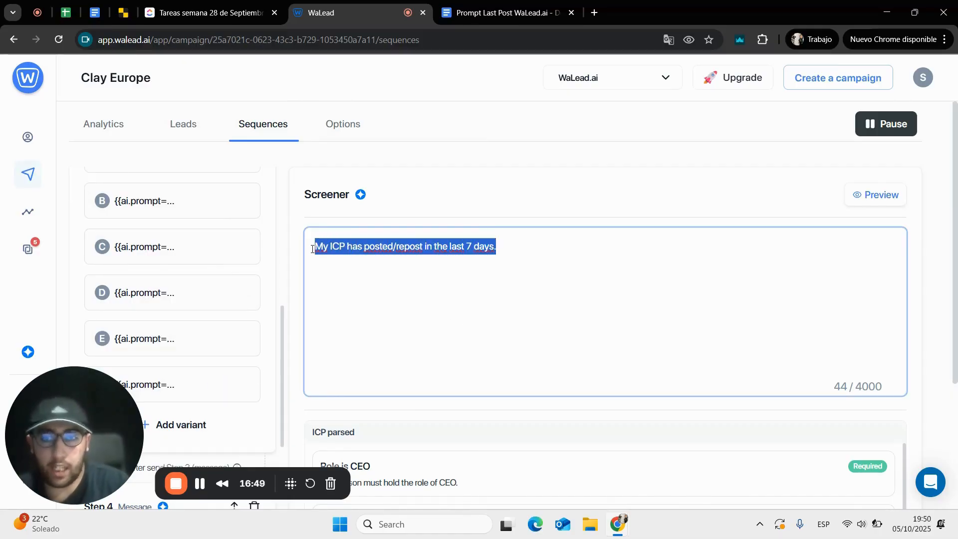
{"action": "left_click", "coordinate": [464, 4]}
{"action": "scroll", "coordinate": [444, 271], "scroll_direction": "down", "scroll_amount": 10}
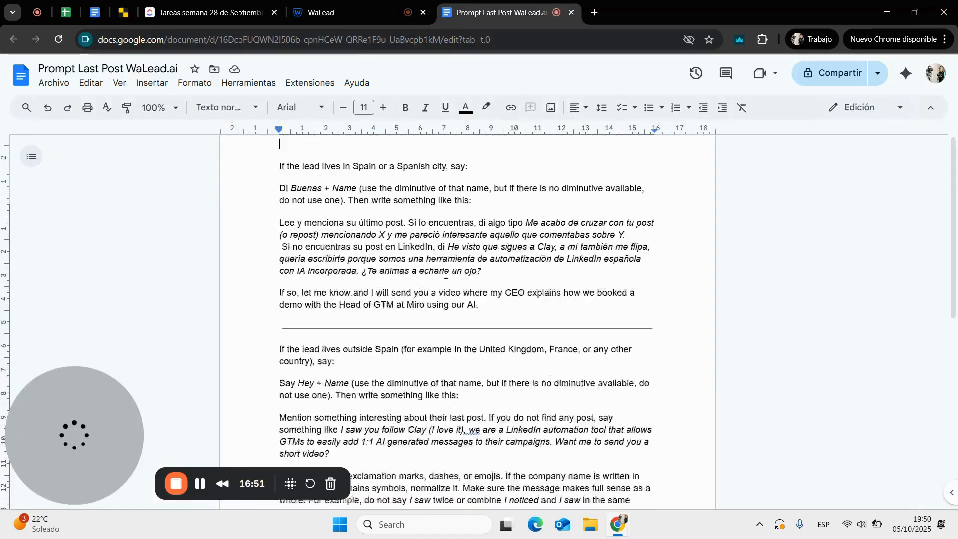
{"action": "left_click", "coordinate": [392, 304]}
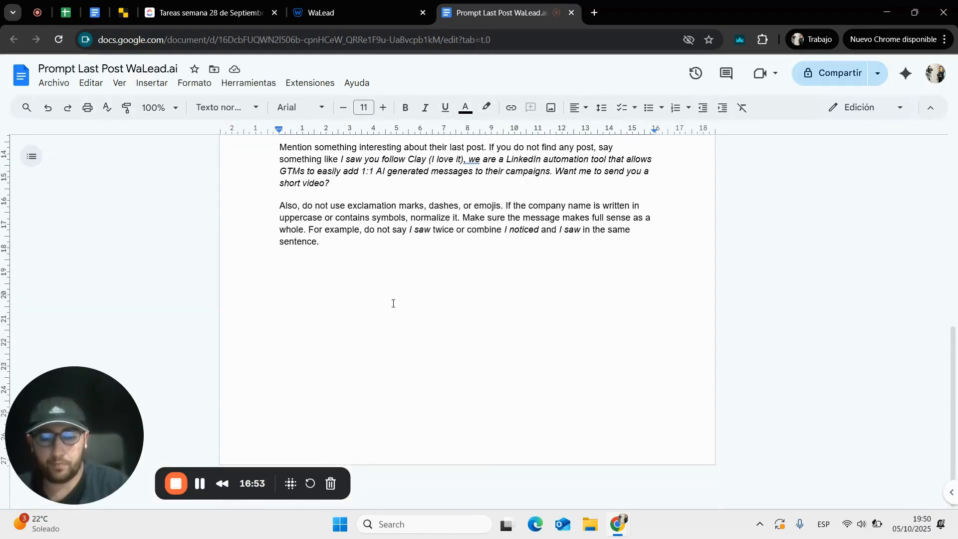
{"action": "type", "text": "---------------"}
{"action": "key", "text": "Return"}
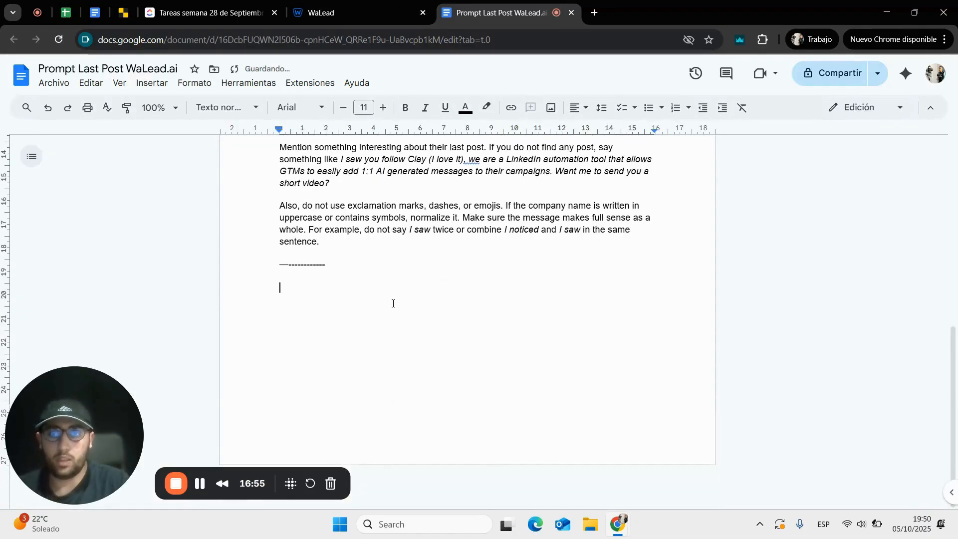
Step: Below the separator, add the heading "Screener prompt" and paste "My ICP has posted/repost in the last 7 days." under it
{"action": "type", "text": "Srreener prmpt"}
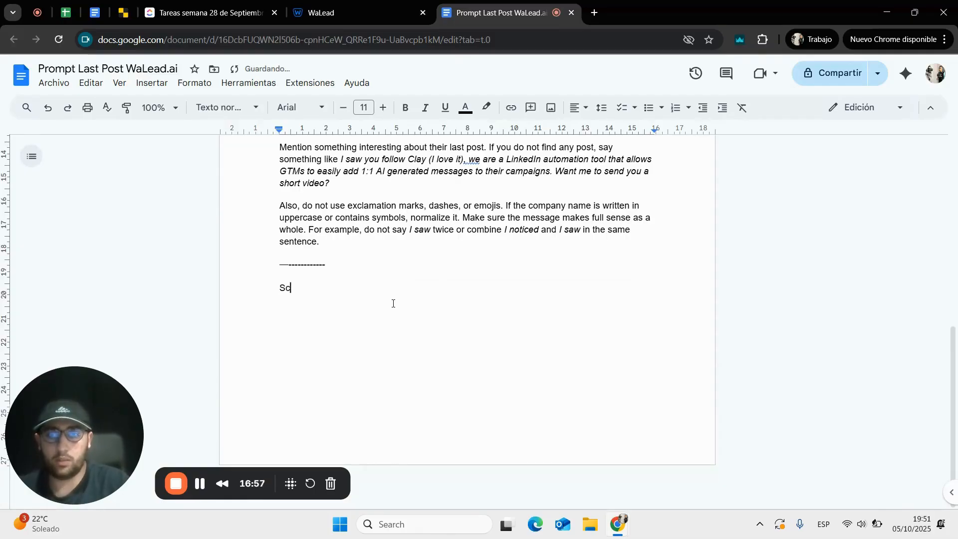
{"action": "key", "text": "BackSpace"}
{"action": "key", "text": "BackSpace"}
{"action": "key", "text": "BackSpace"}
{"action": "key", "text": "BackSpace"}
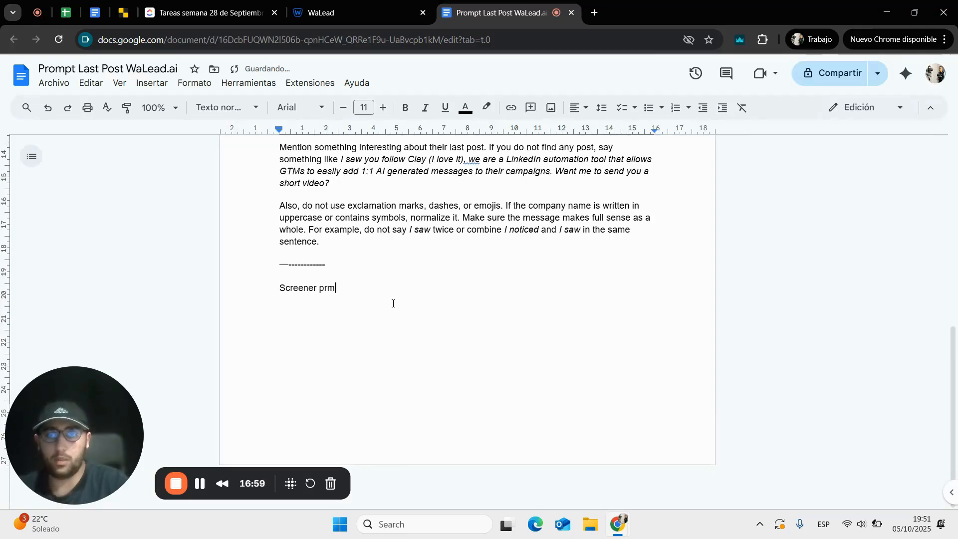
{"action": "type", "text": "rompt"}
{"action": "key", "text": "Return"}
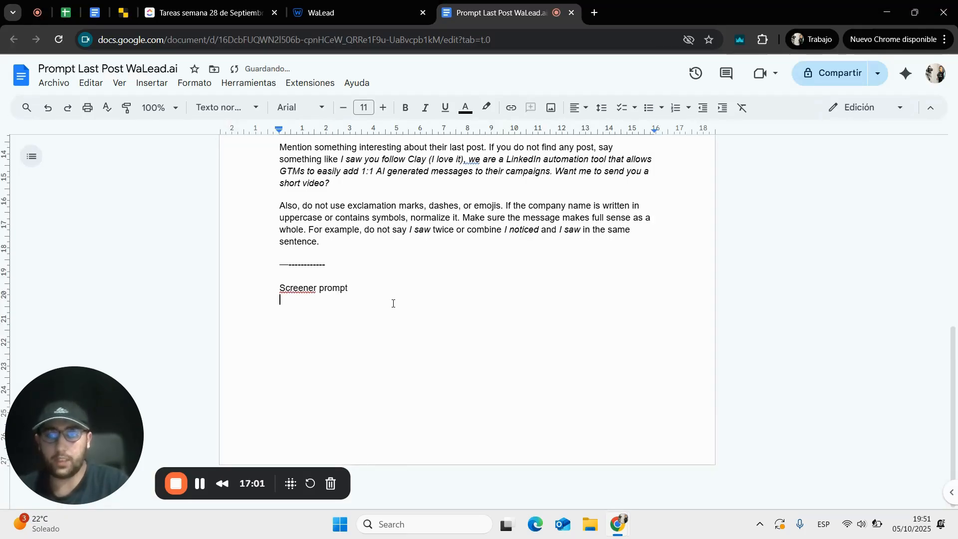
{"action": "type", "text": "My ICP has posted/repost in the last 7 days."}
Step: Make the "Screener prompt" heading bold
{"action": "left_click_drag", "start_coordinate": [368, 277], "coordinate": [263, 288]}
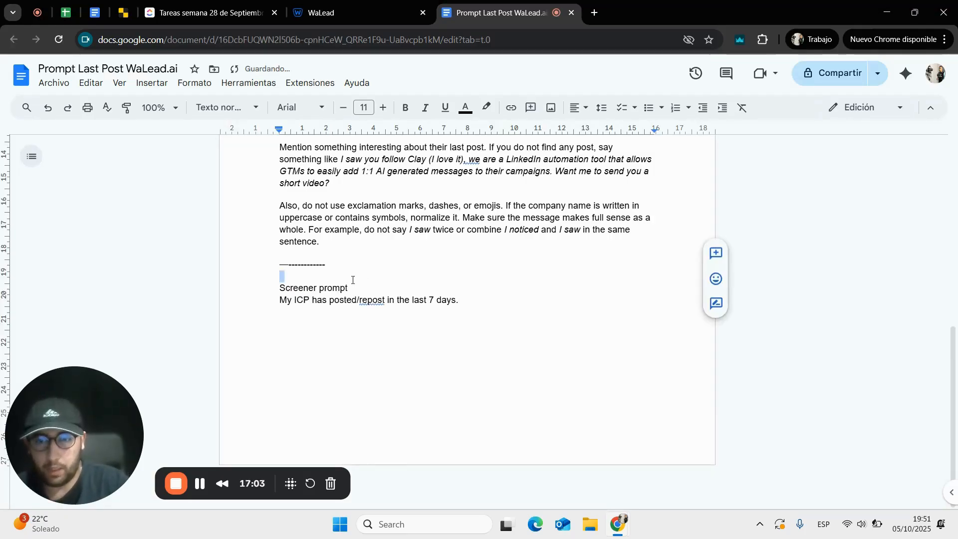
{"action": "left_click_drag", "start_coordinate": [349, 289], "coordinate": [278, 288]}
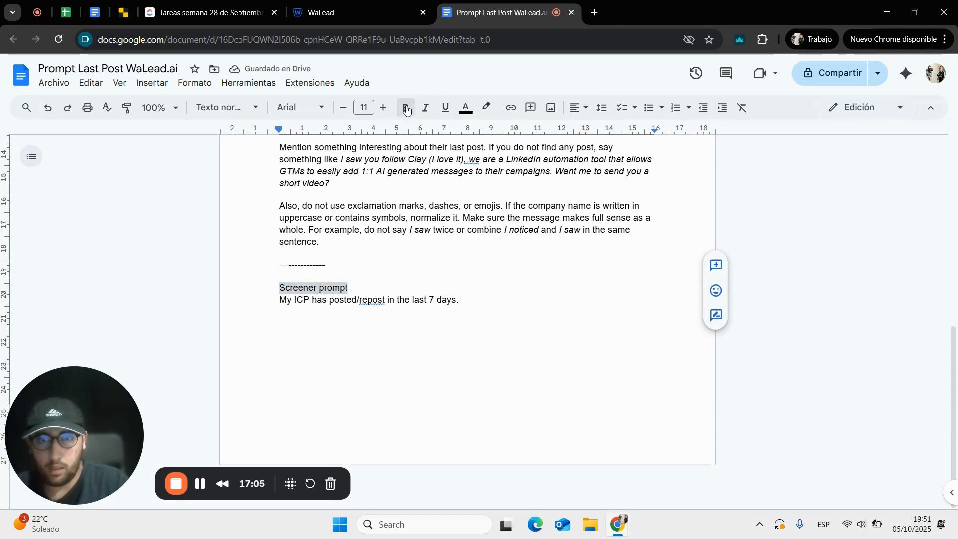
{"action": "left_click", "coordinate": [405, 107]}
Step: Under the screener prompt, add the note "(Remeber to activate the tool of WaLead Last post)" and switch back to the WaLead campaign
{"action": "left_click", "coordinate": [490, 312]}
{"action": "key", "text": "Return"}
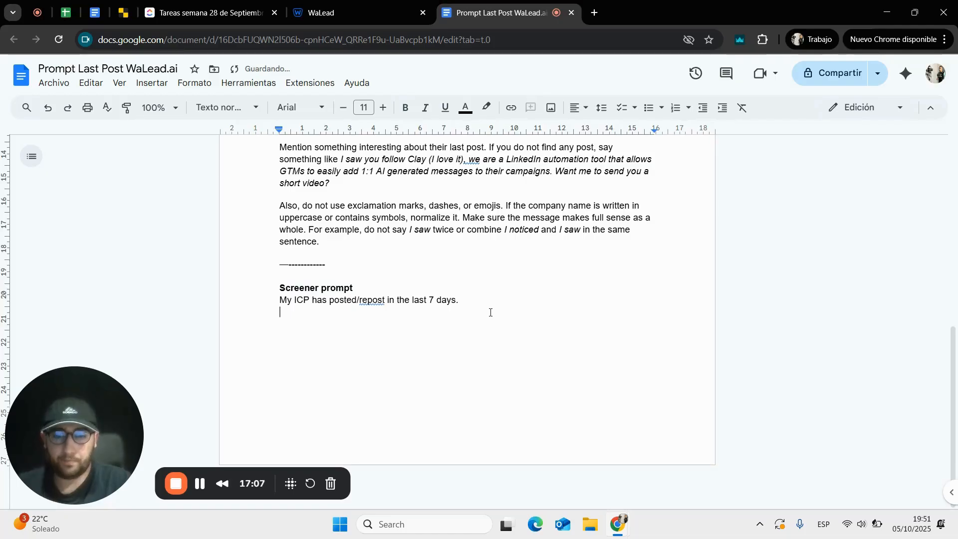
{"action": "type", "text": "(Remeb"}
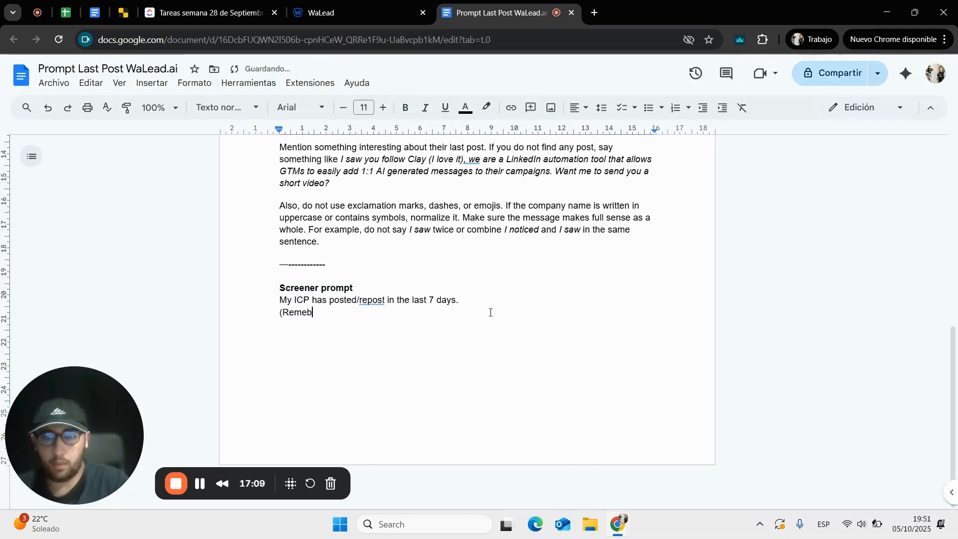
{"action": "type", "text": "er to activat"}
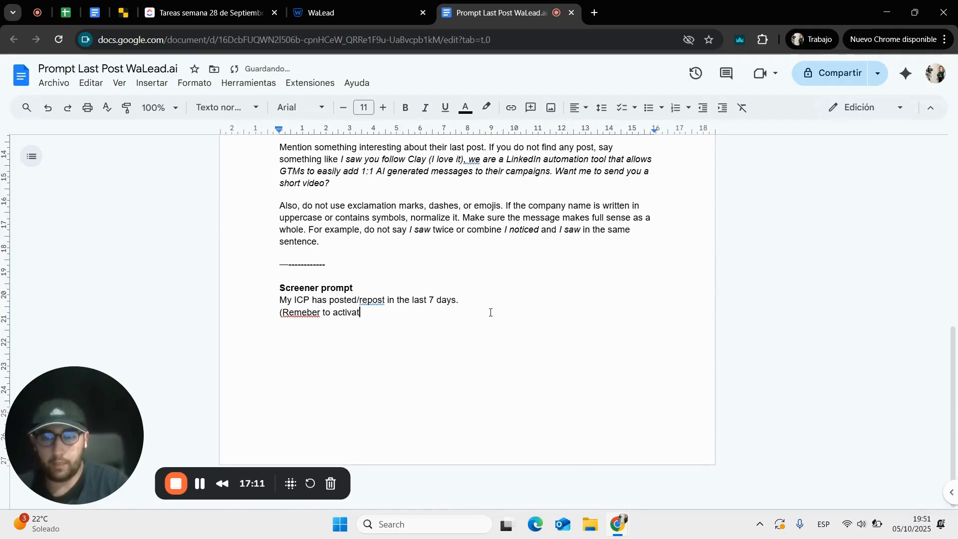
{"action": "type", "text": "e the tool o"}
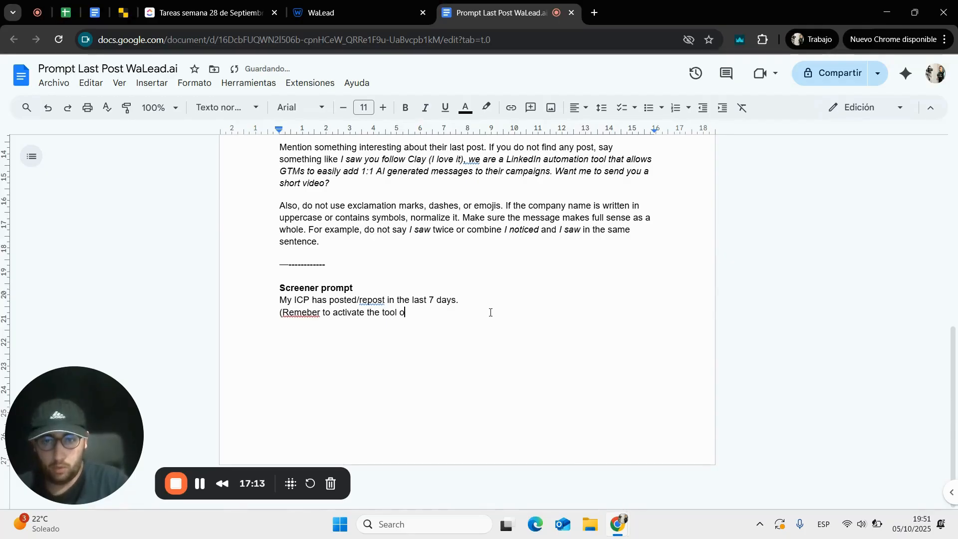
{"action": "type", "text": "f Walead"}
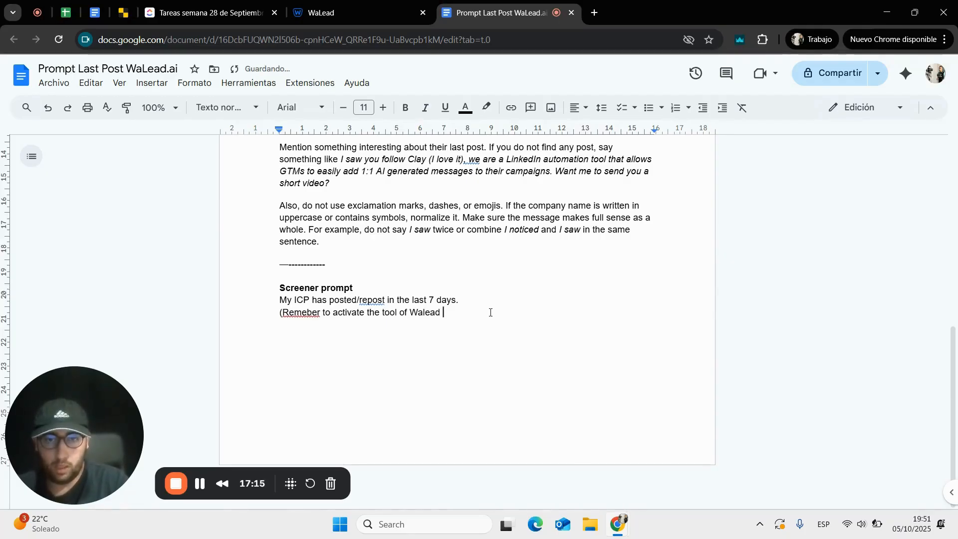
{"action": "key", "text": "BackSpace"}
{"action": "key", "text": "BackSpace"}
{"action": "key", "text": "BackSpace"}
{"action": "key", "text": "BackSpace"}
{"action": "type", "text": "e"}
{"action": "key", "text": "BackSpace"}
{"action": "key", "text": "BackSpace"}
{"action": "type", "text": "Lea"}
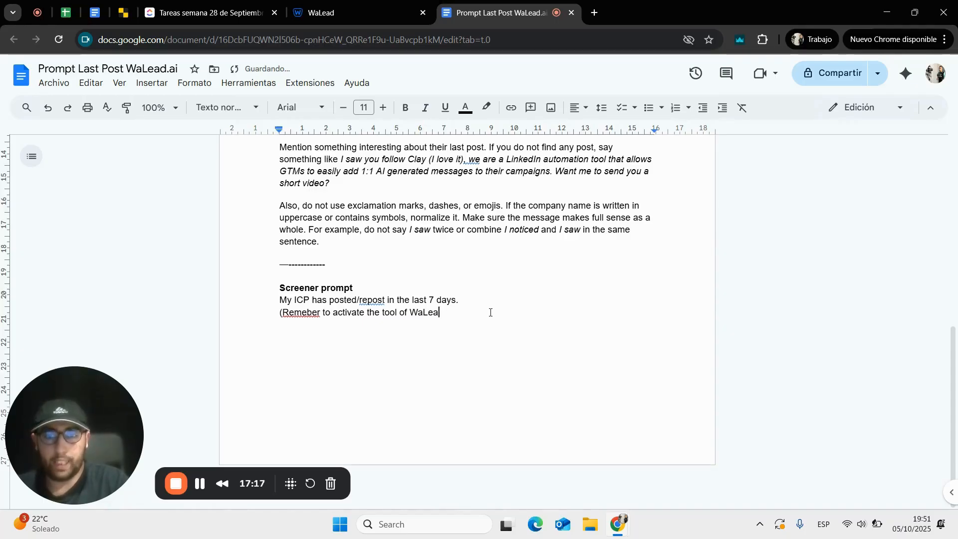
{"action": "type", "text": "d Last post)"}
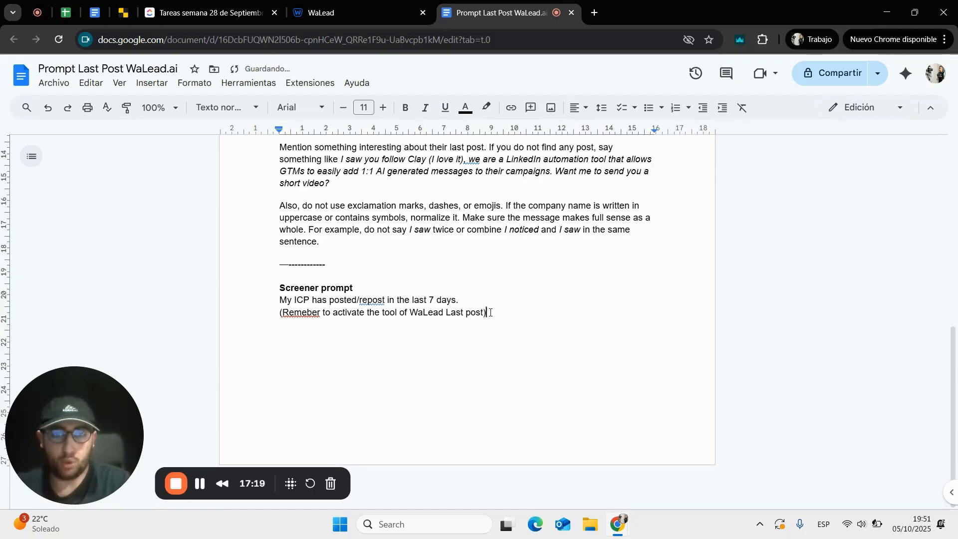
{"action": "scroll", "coordinate": [489, 313], "scroll_direction": "up", "scroll_amount": 1}
{"action": "left_click", "coordinate": [395, 4]}
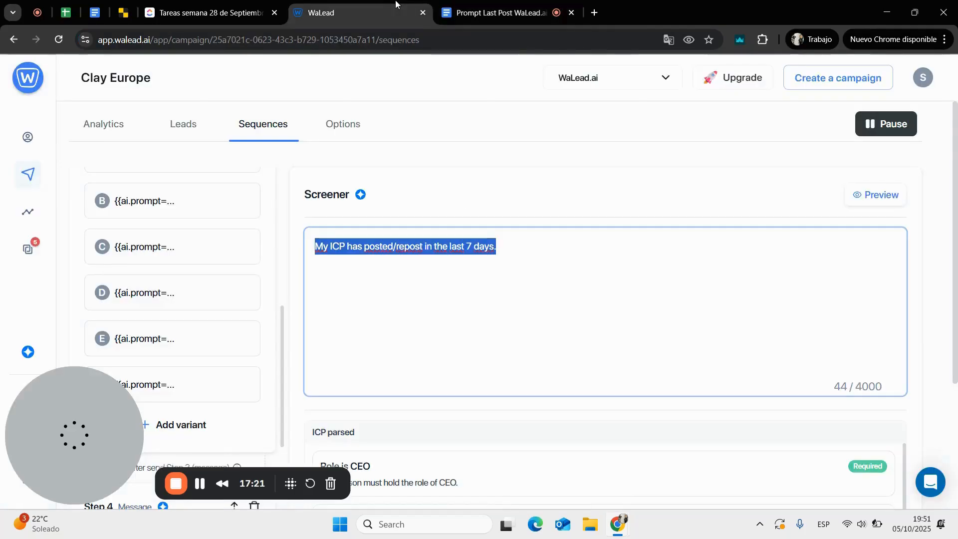